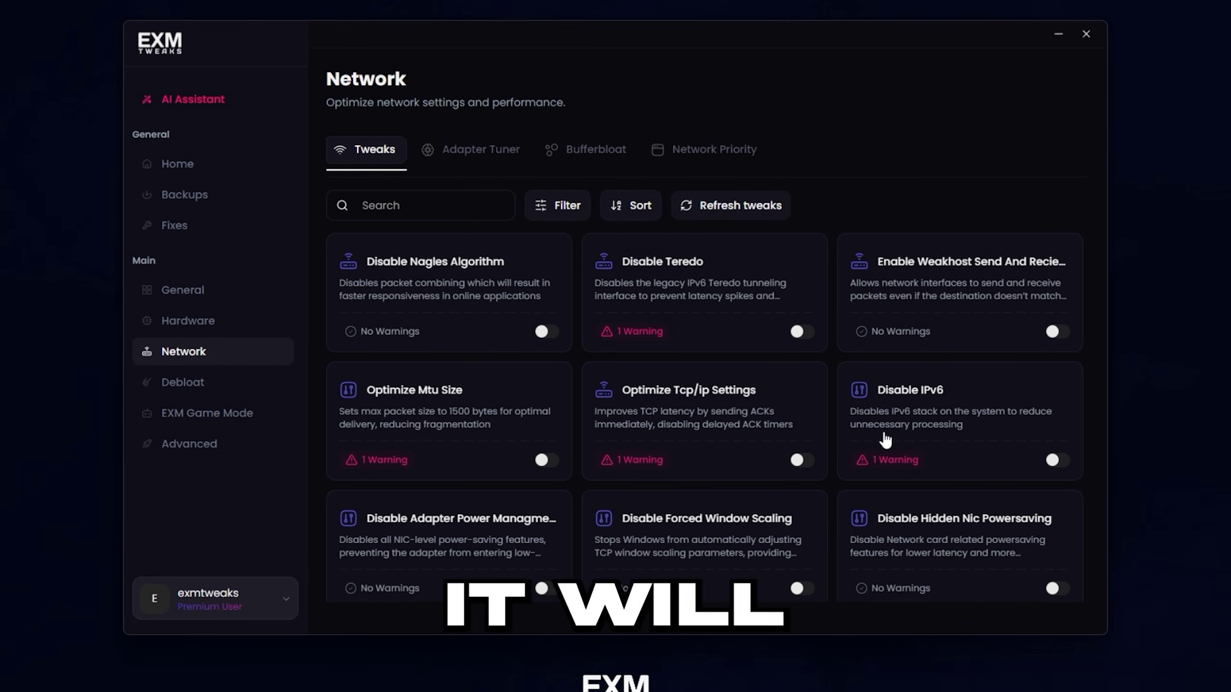
Review the network tweaks and apply the Adapter Tuner's optimization to the Ethernet adapter
scroll(608, 432, down, 10)
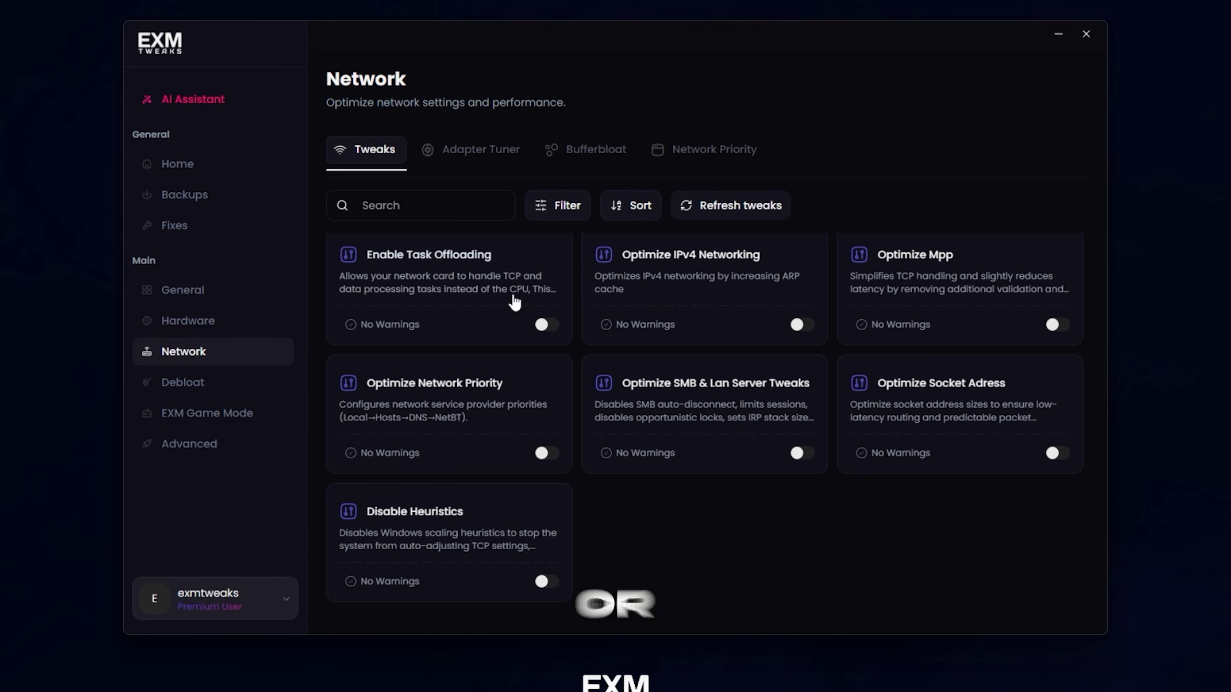
click(477, 160)
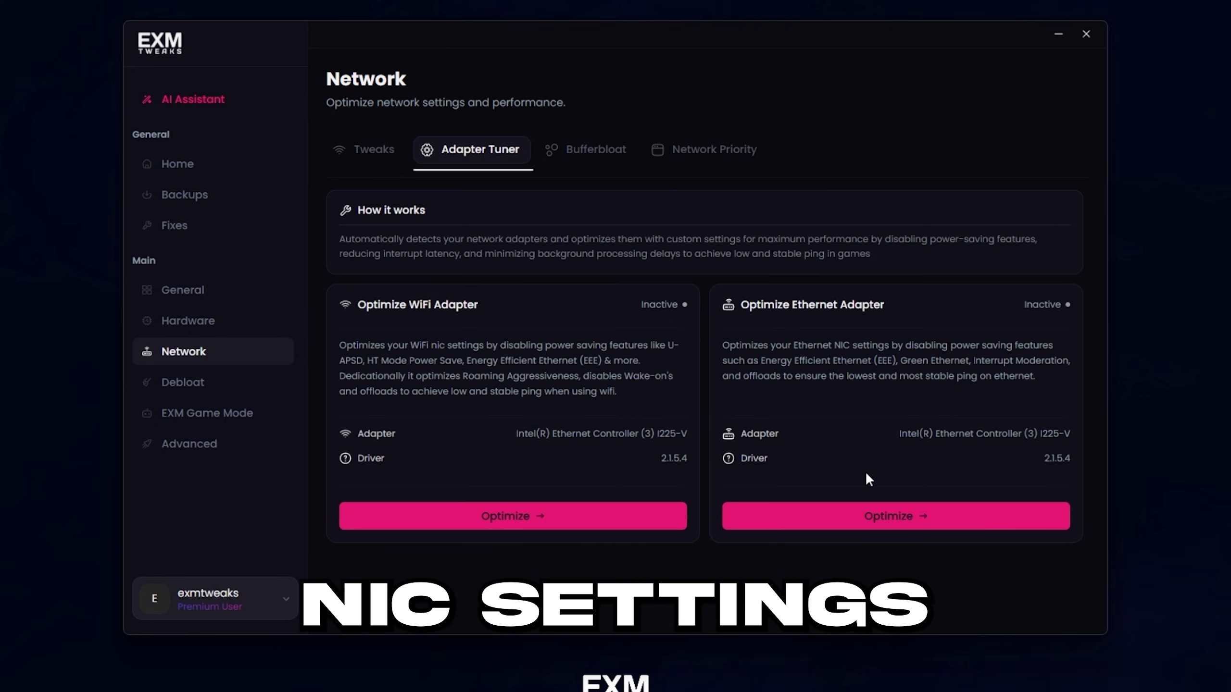
click(867, 516)
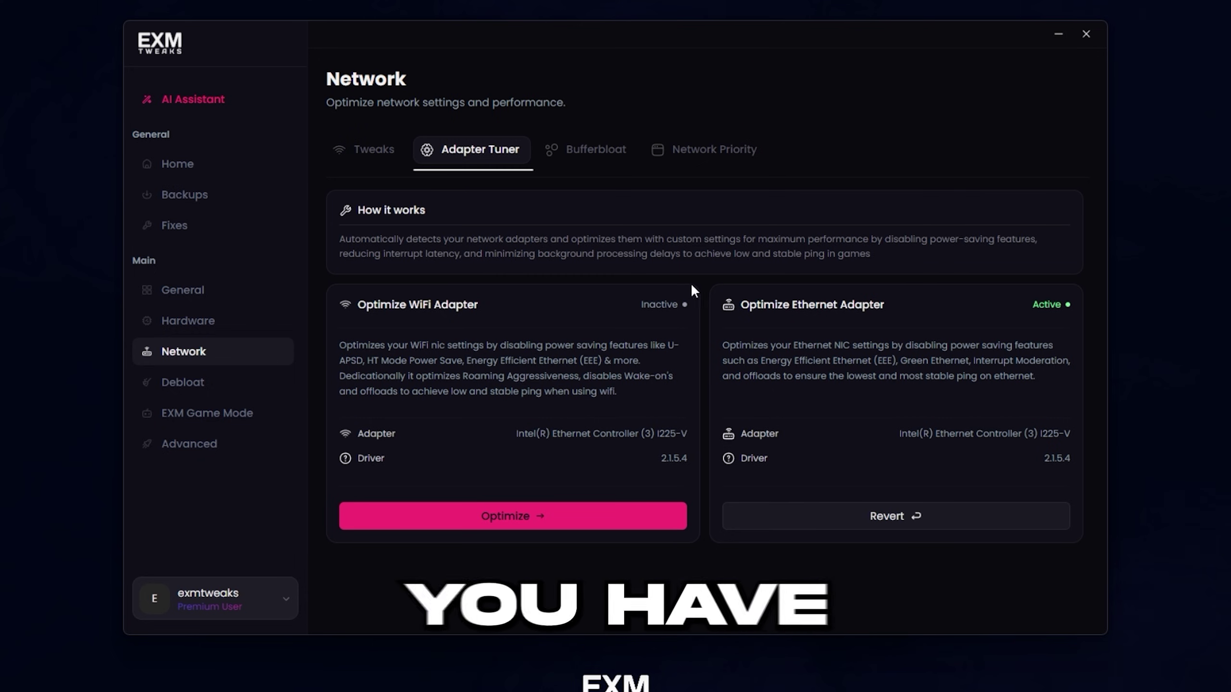
Run the Waveform test linked from the Bufferbloat page and review its grade, latency and speed results
click(576, 164)
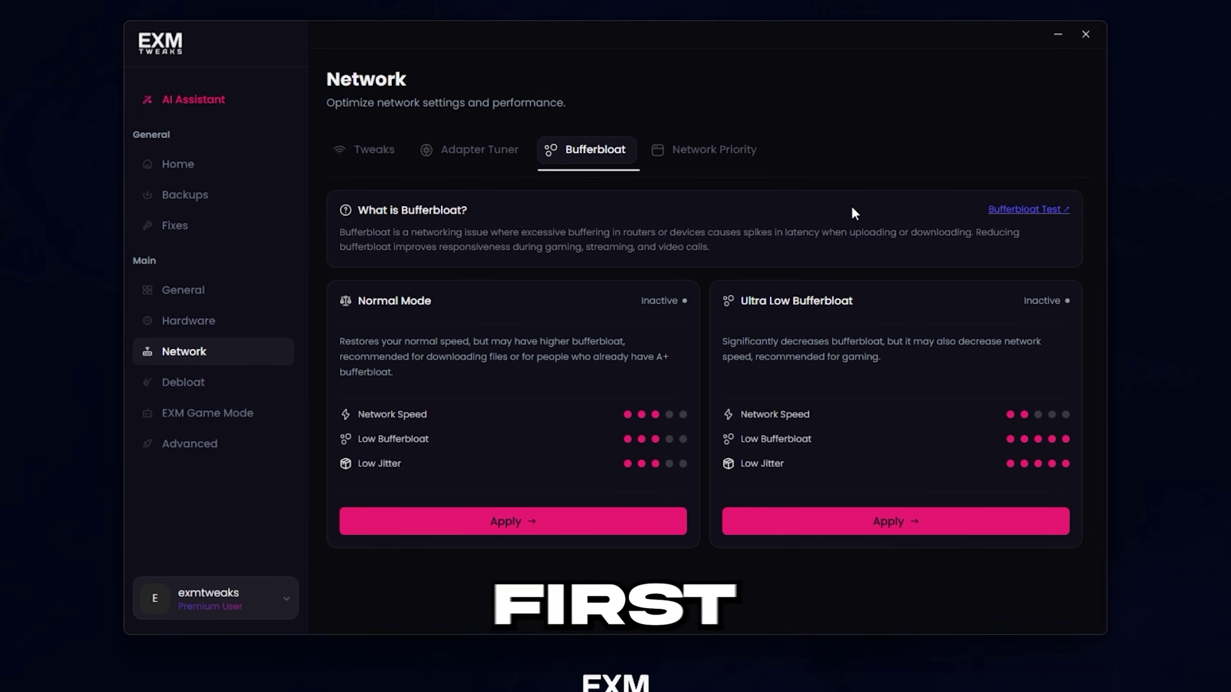
click(1022, 209)
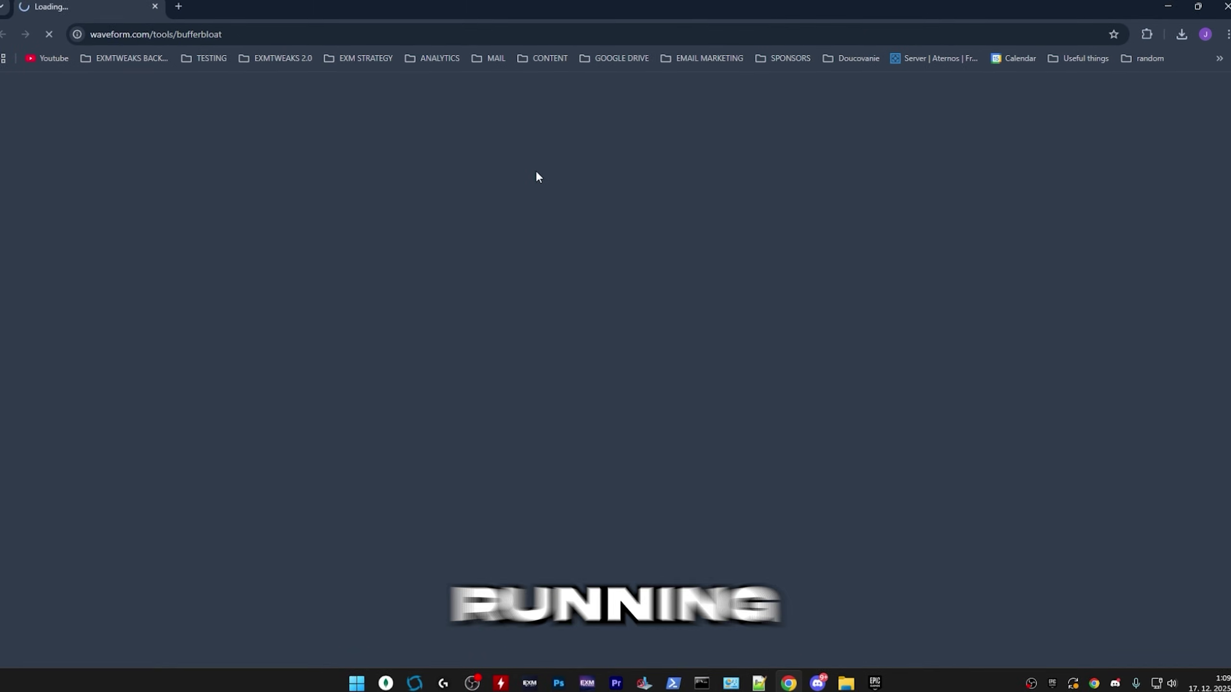
scroll(601, 484, down, 4)
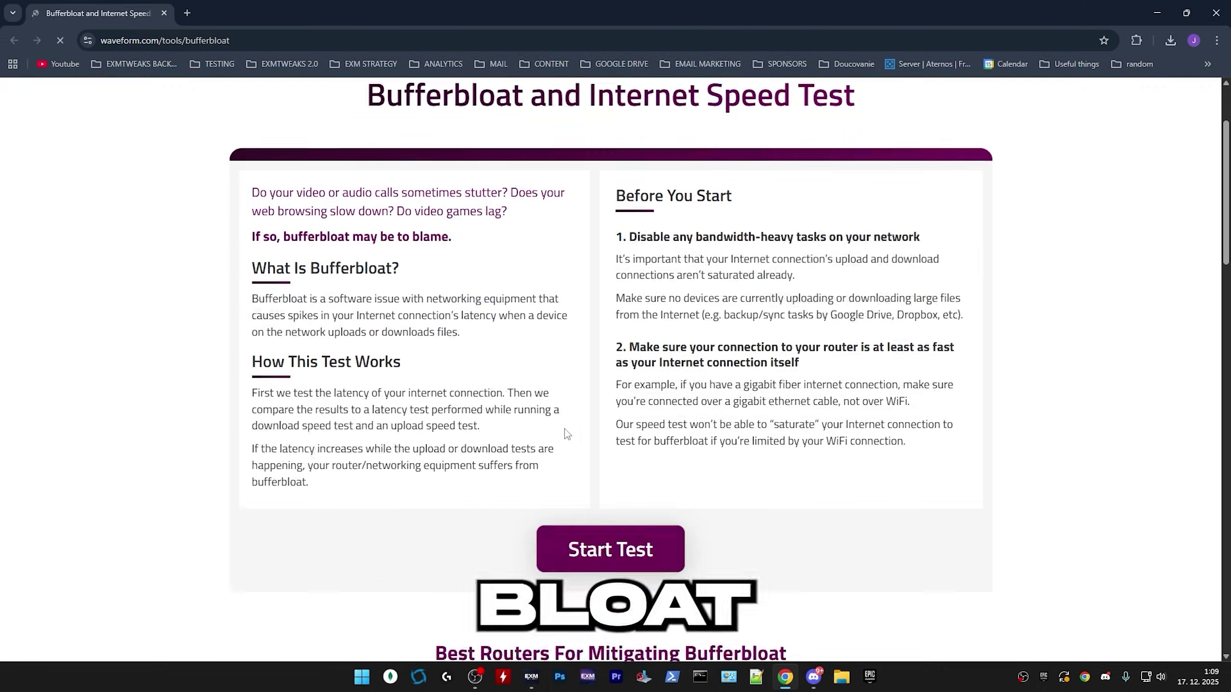
click(603, 487)
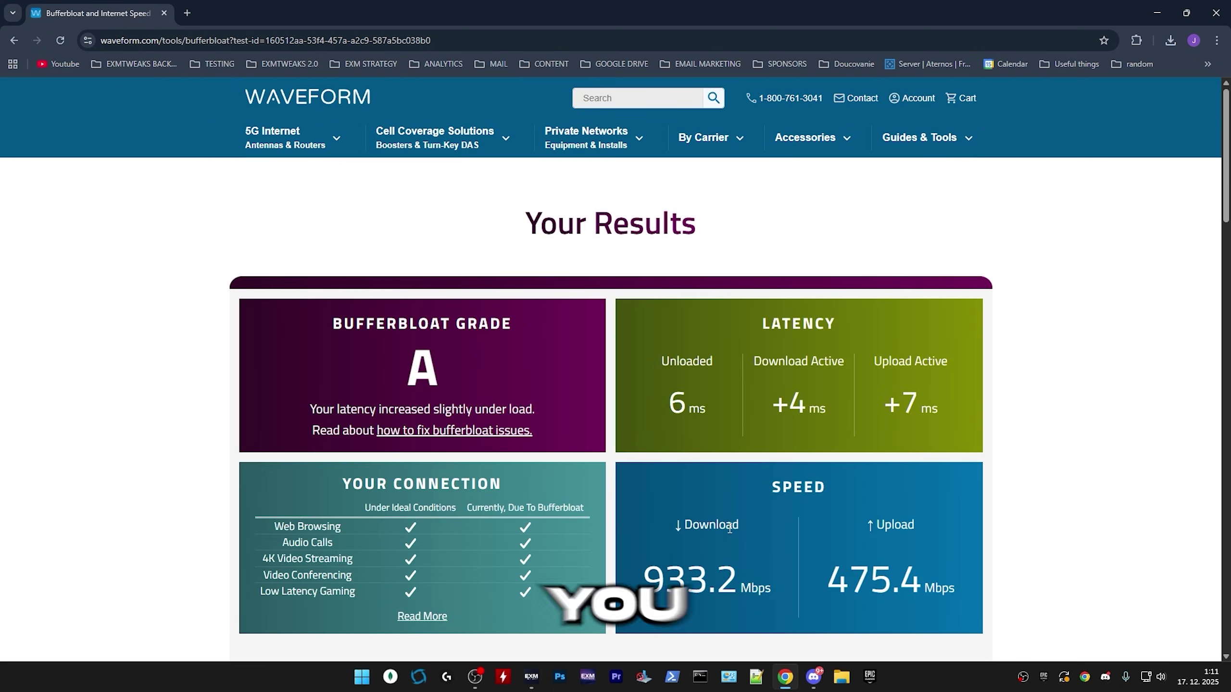
scroll(706, 576, down, 3)
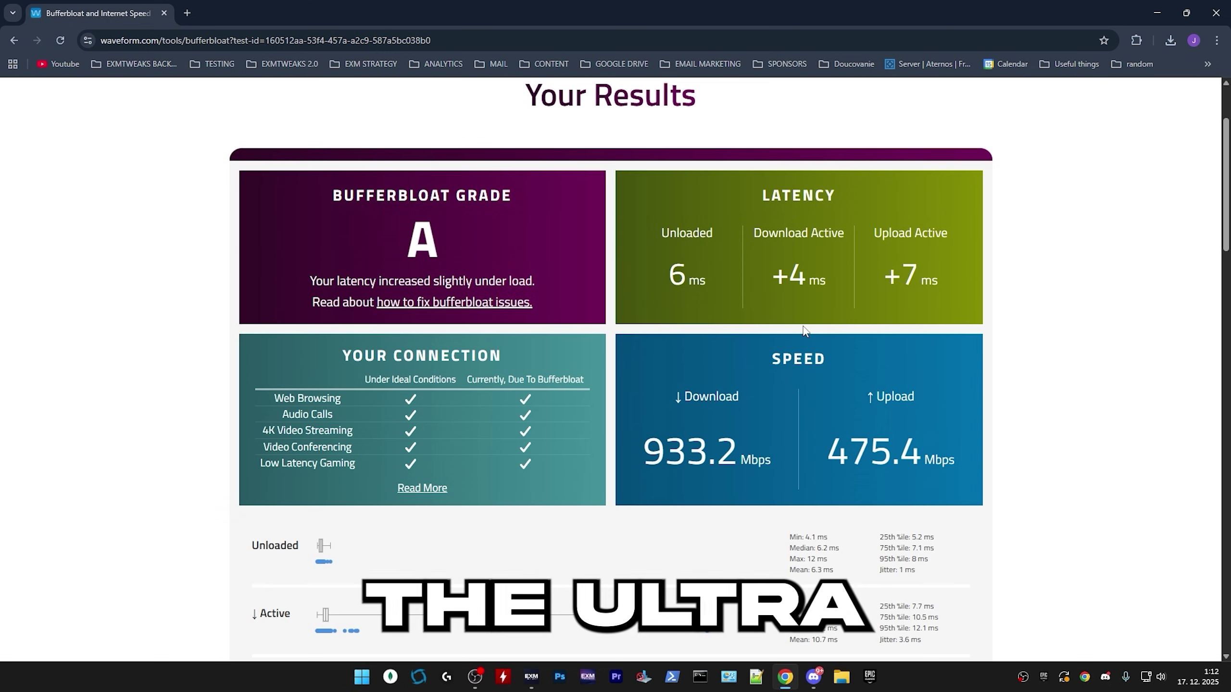
drag(772, 359, 797, 357)
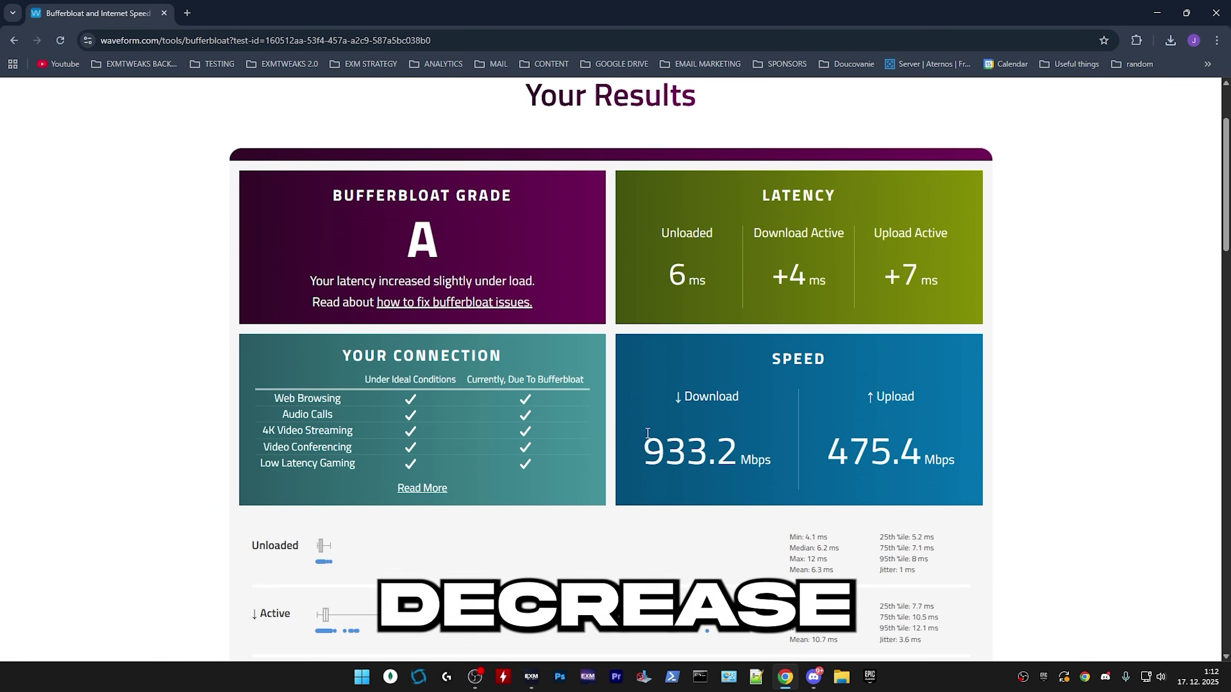
drag(775, 426, 890, 456)
click(871, 351)
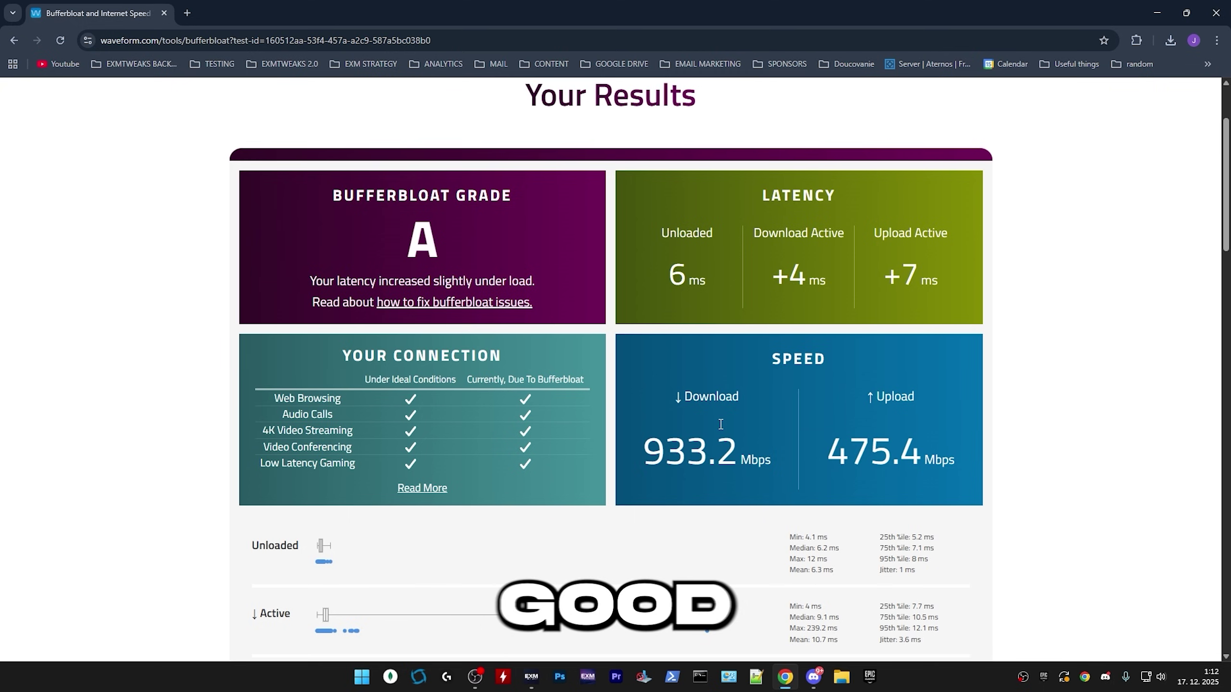
click(439, 238)
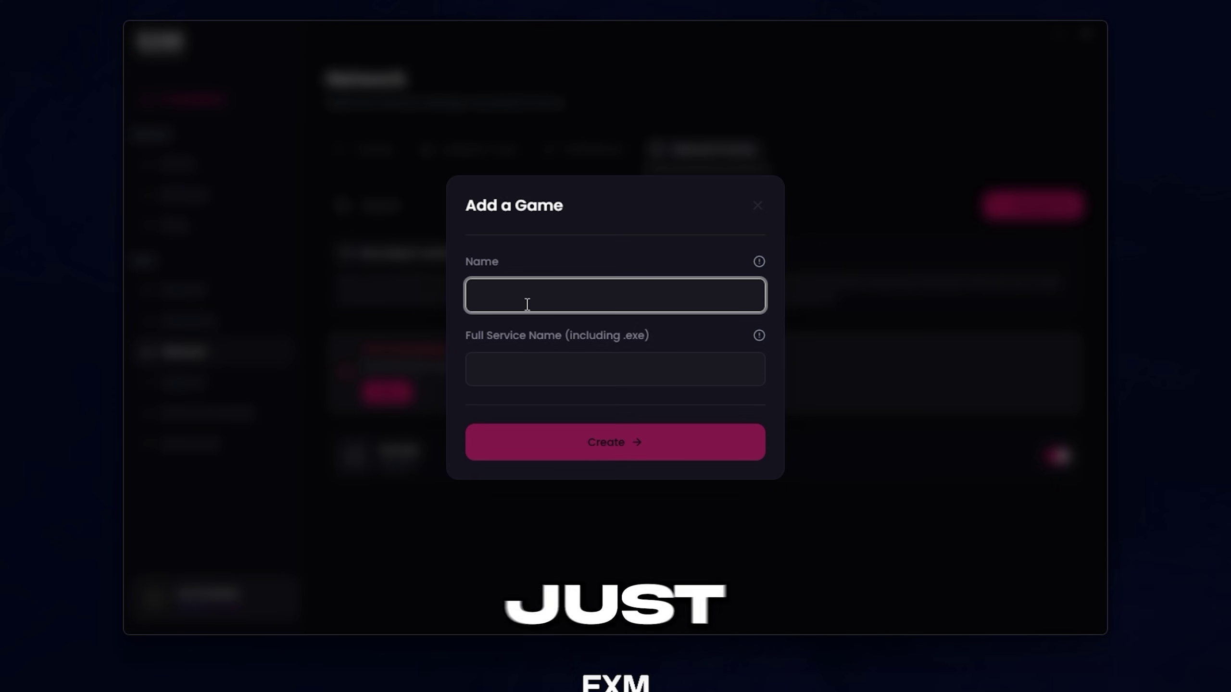
Name the new network priority game fortnite and open Task Manager's process details to look up the full service name
text(rtnite)
key(Tab)
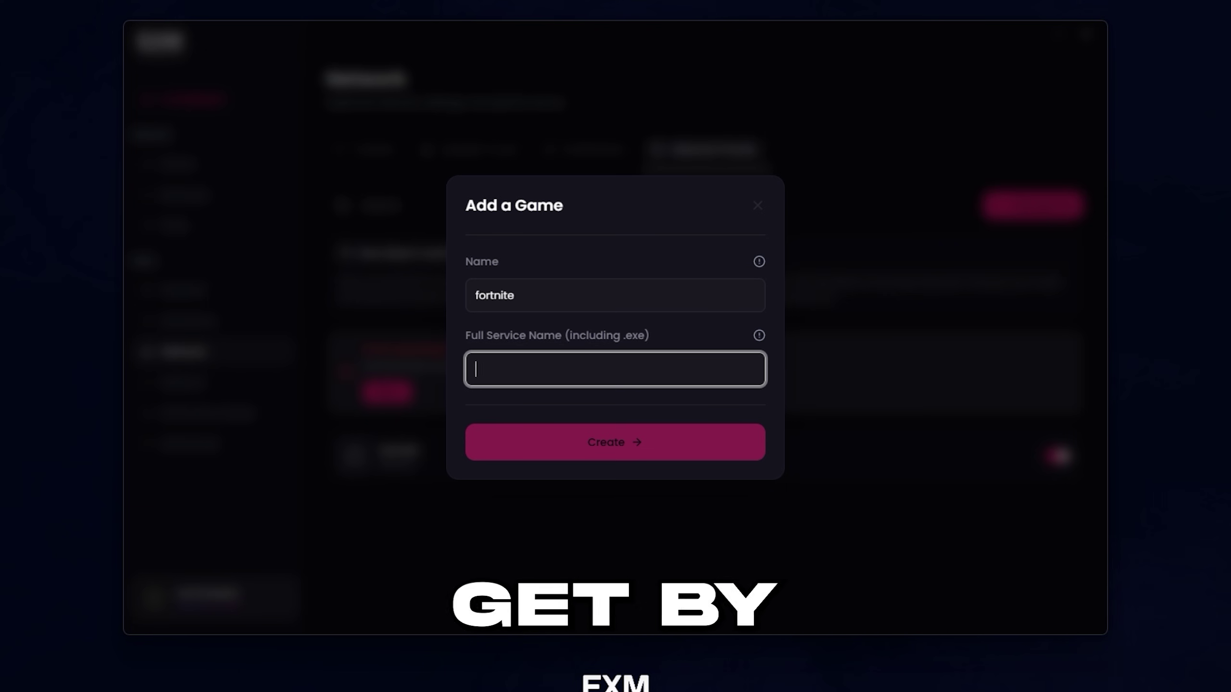
key(super)
text(task manager)
key(Return)
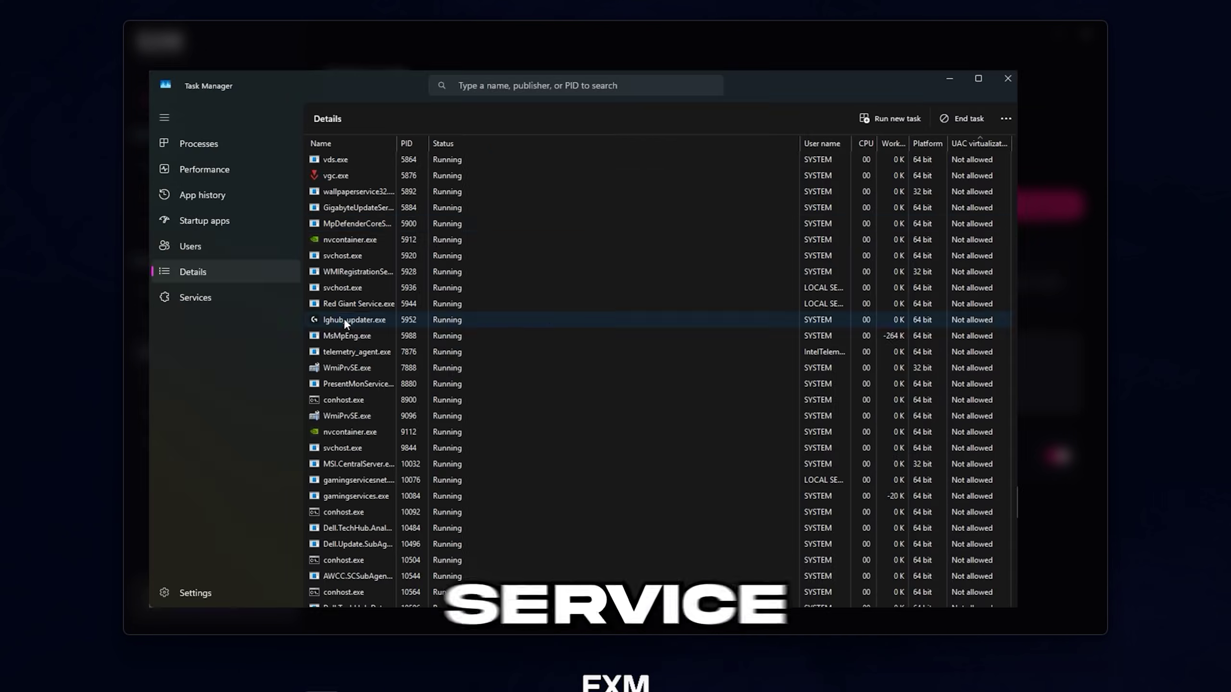
right_click(345, 320)
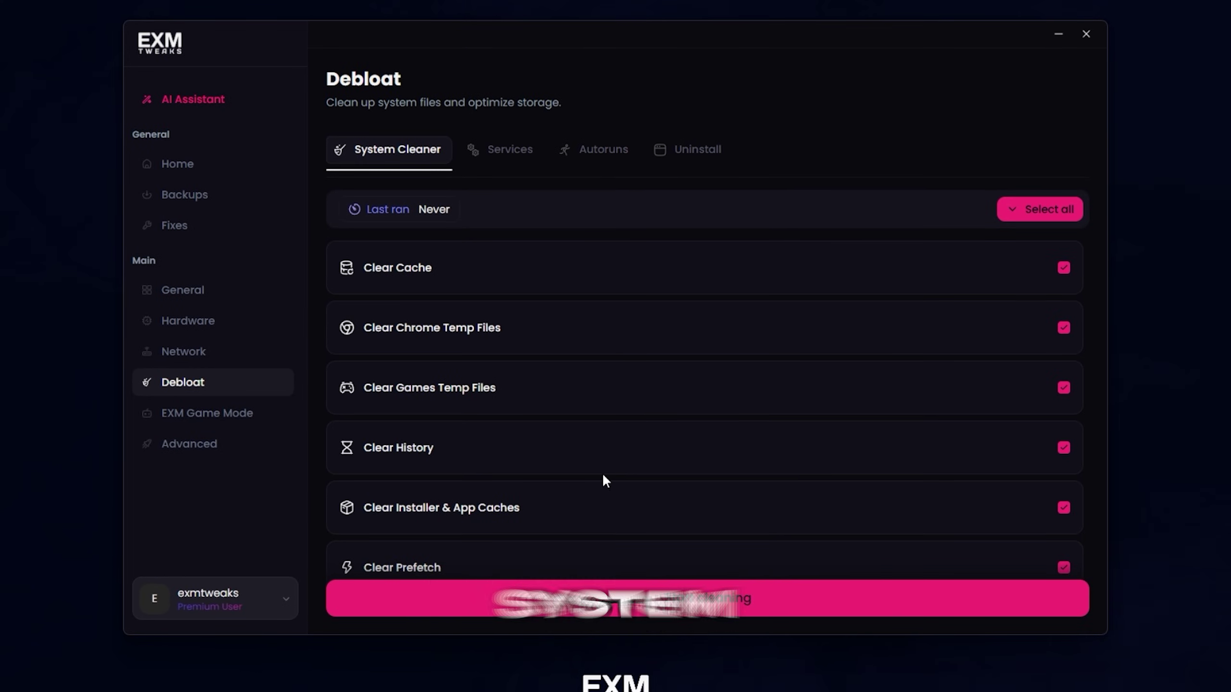
Examine the System Cleaner options under Debloat and browse the repairs offered on the Fixes page
scroll(884, 427, down, 5)
scroll(885, 429, up, 5)
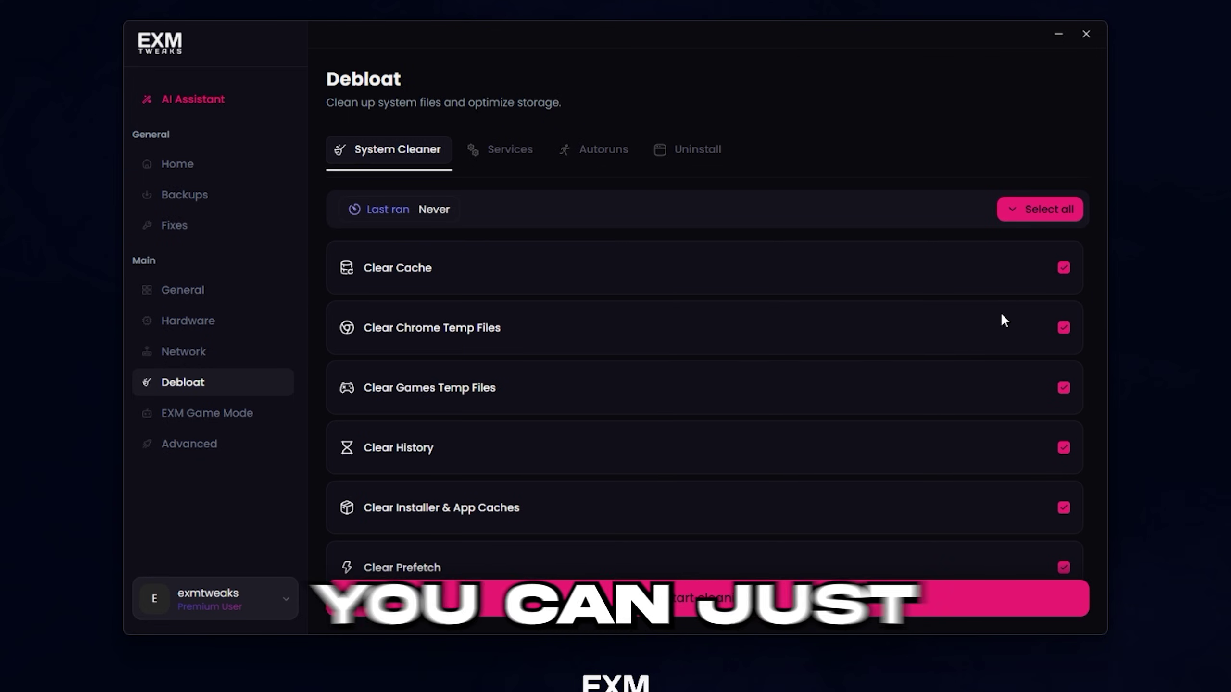
scroll(688, 455, down, 5)
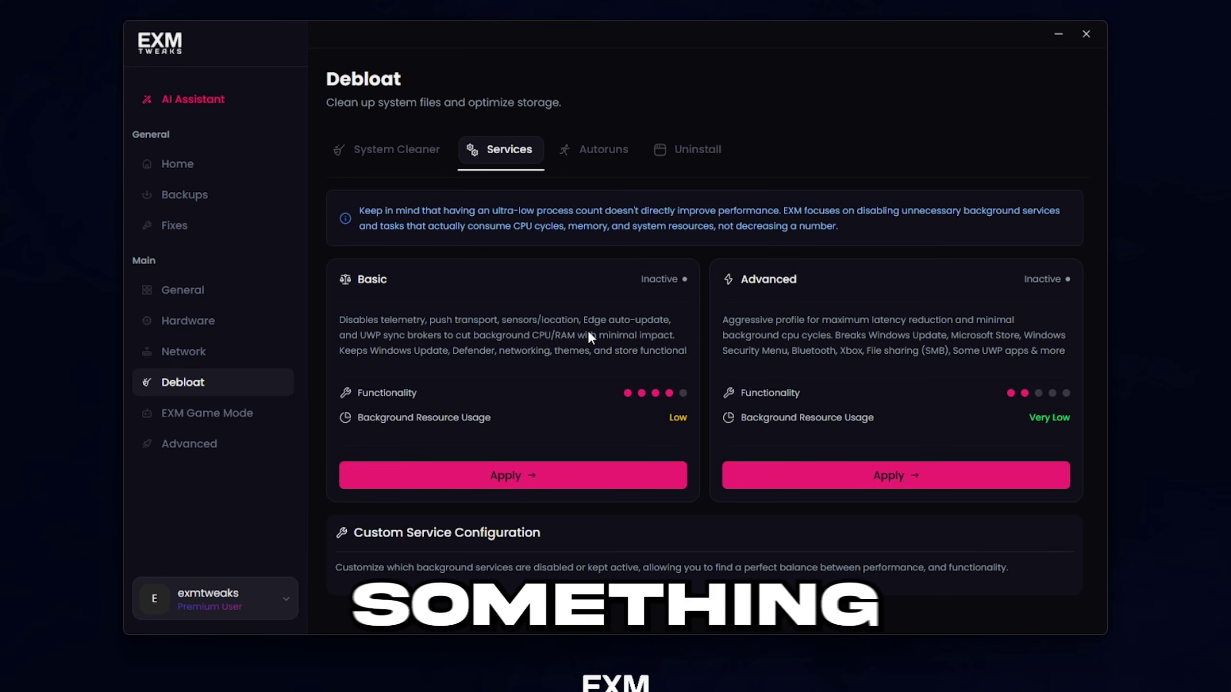
click(180, 228)
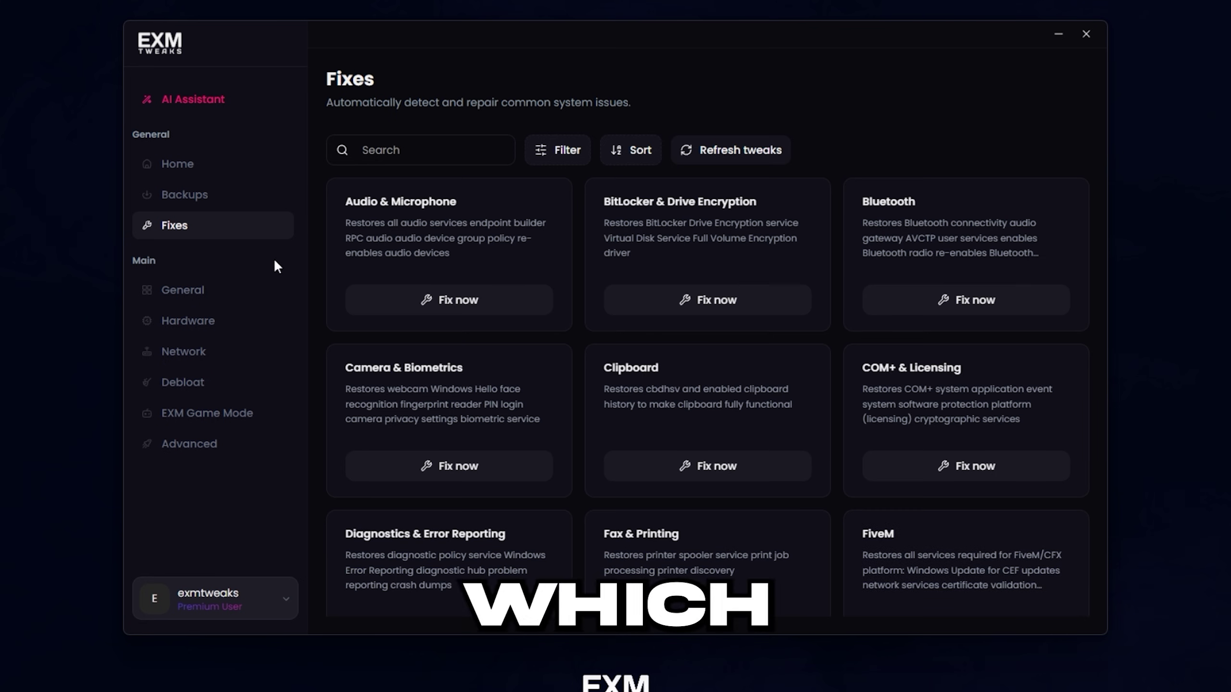
scroll(866, 473, down, 1)
scroll(543, 357, up, 1)
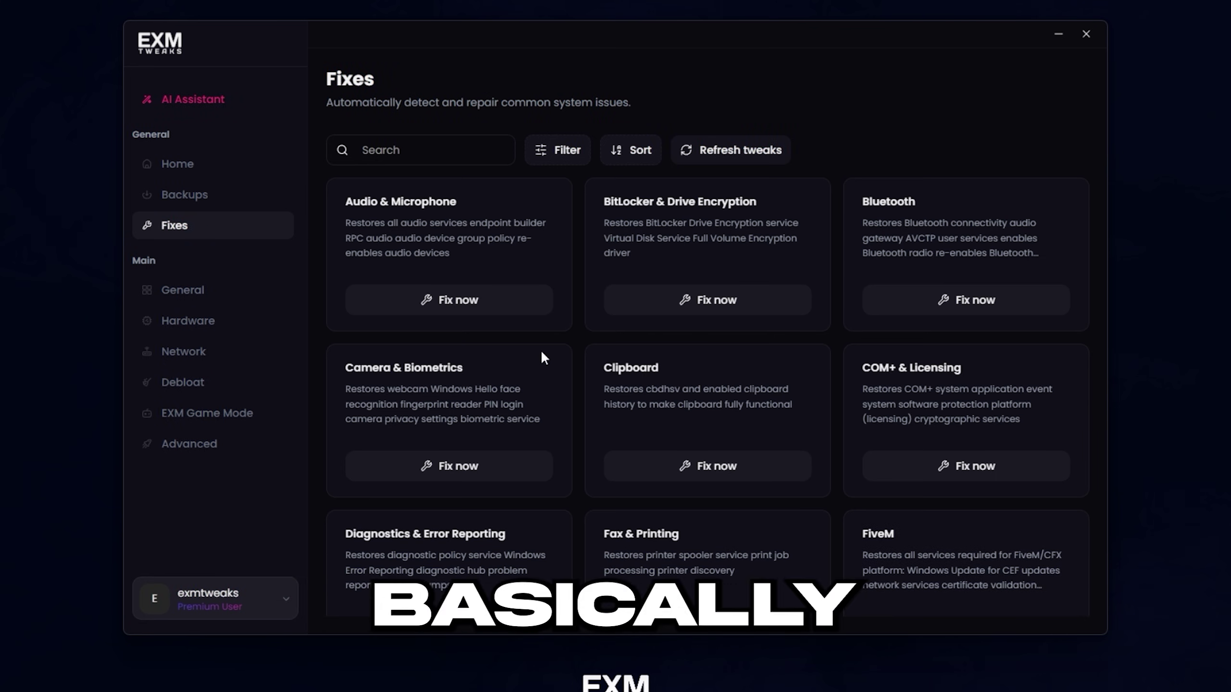
scroll(581, 340, down, 10)
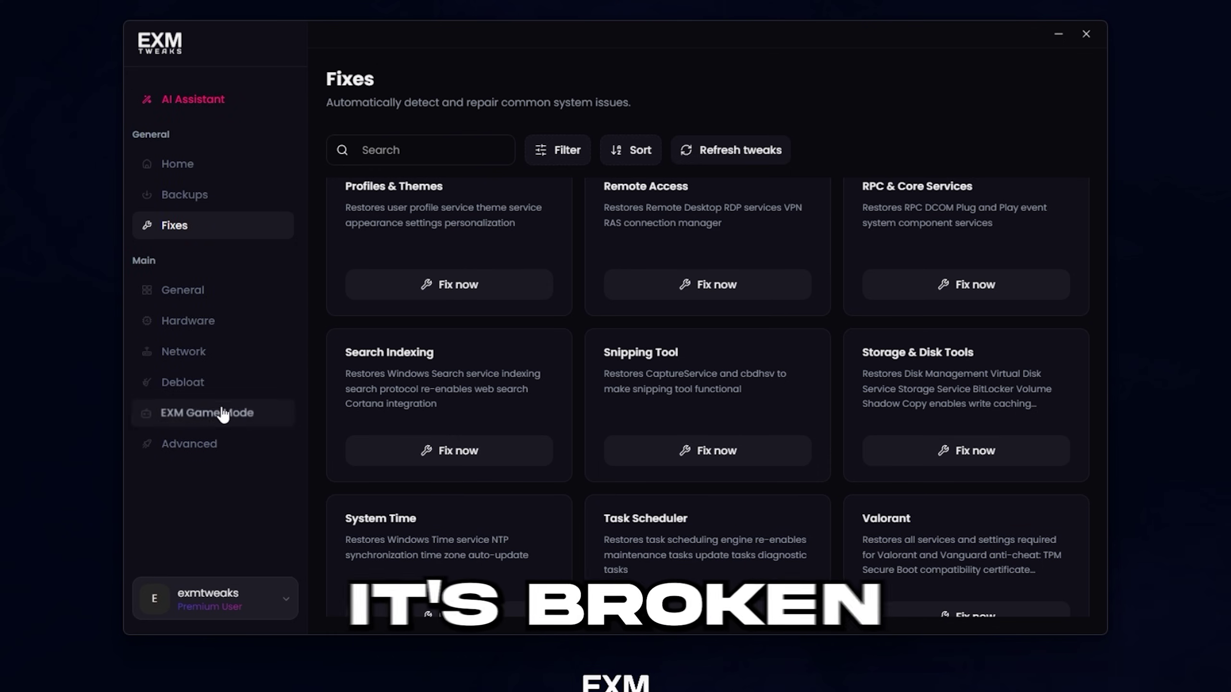
Disable the Adobe Creative Cloud, AdobeGCInvoker-1.0, Google Chrome auto-launch and RtkAudUService entries in Debloat's Autoruns
click(183, 383)
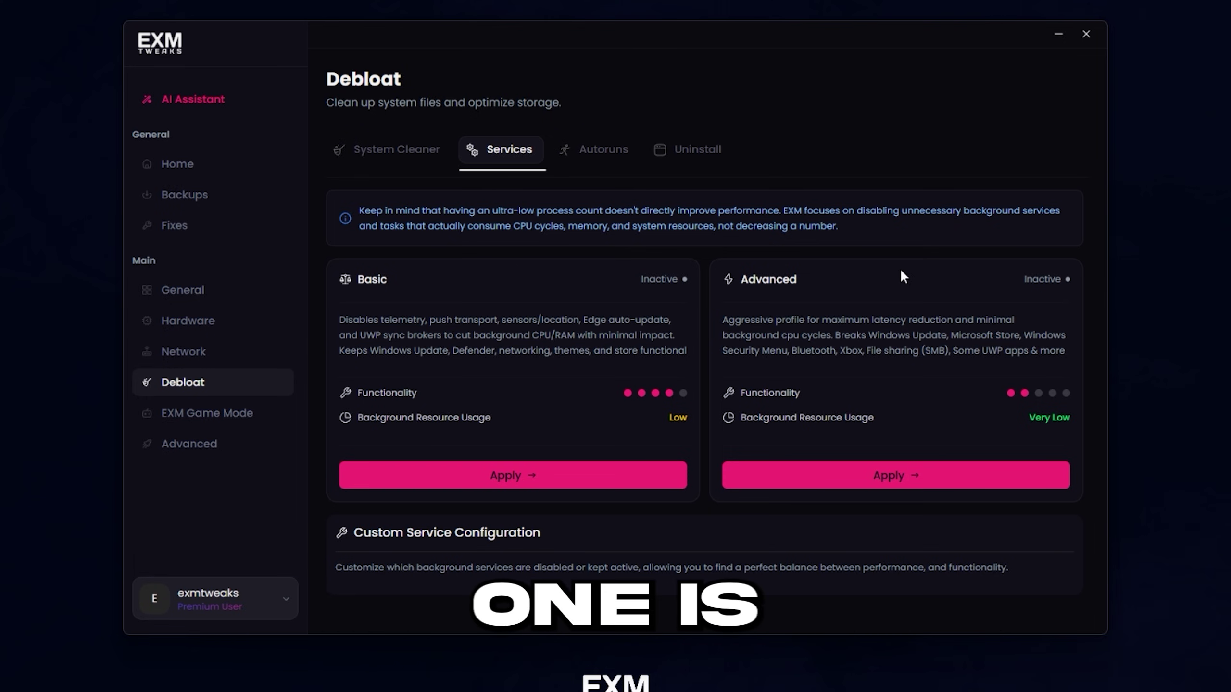
click(596, 150)
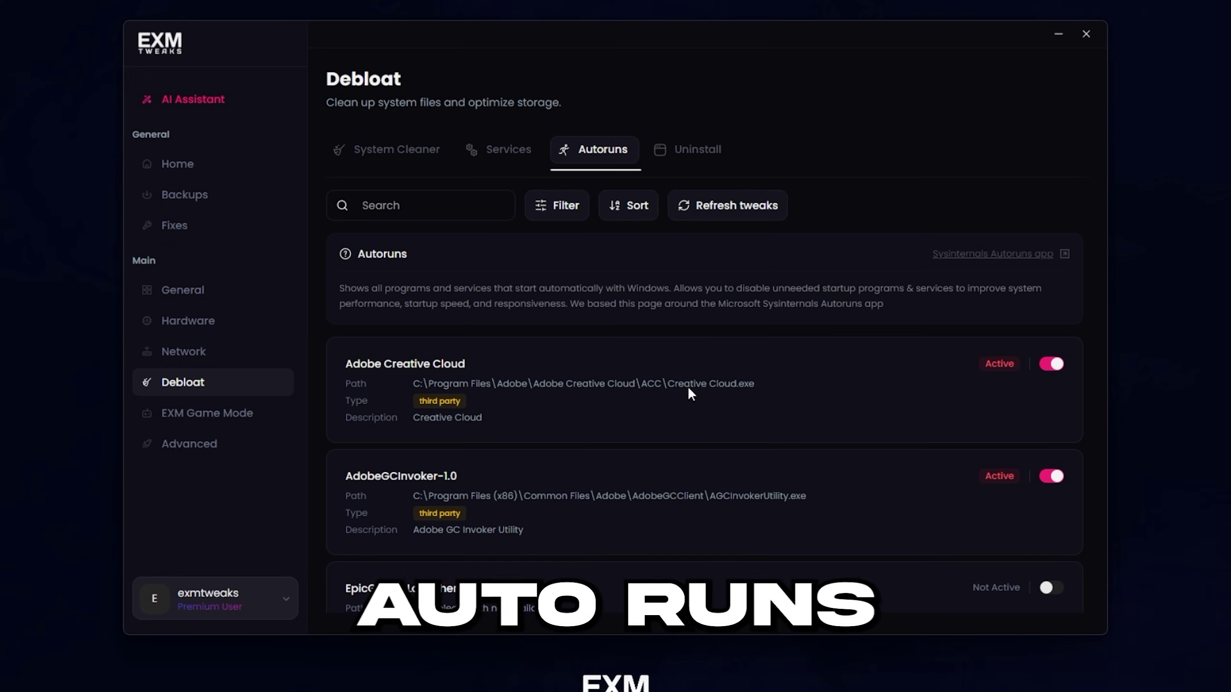
click(1052, 364)
click(1050, 477)
scroll(1047, 475, down, 5)
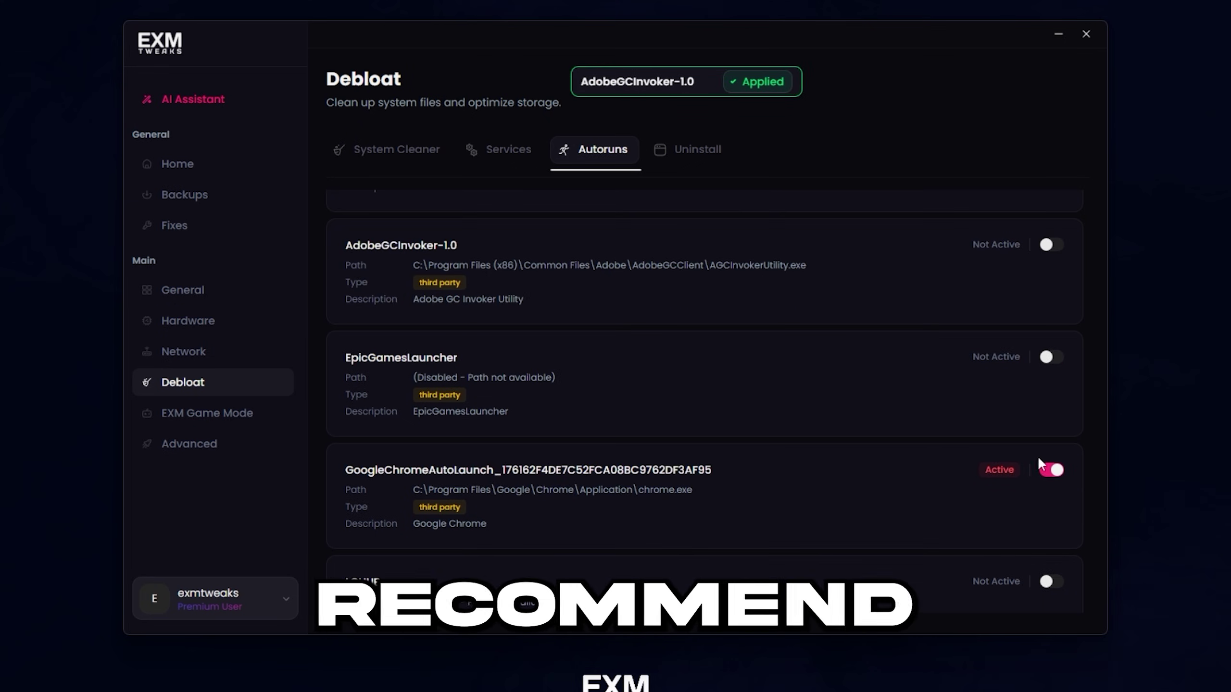
click(1050, 469)
scroll(968, 477, down, 6)
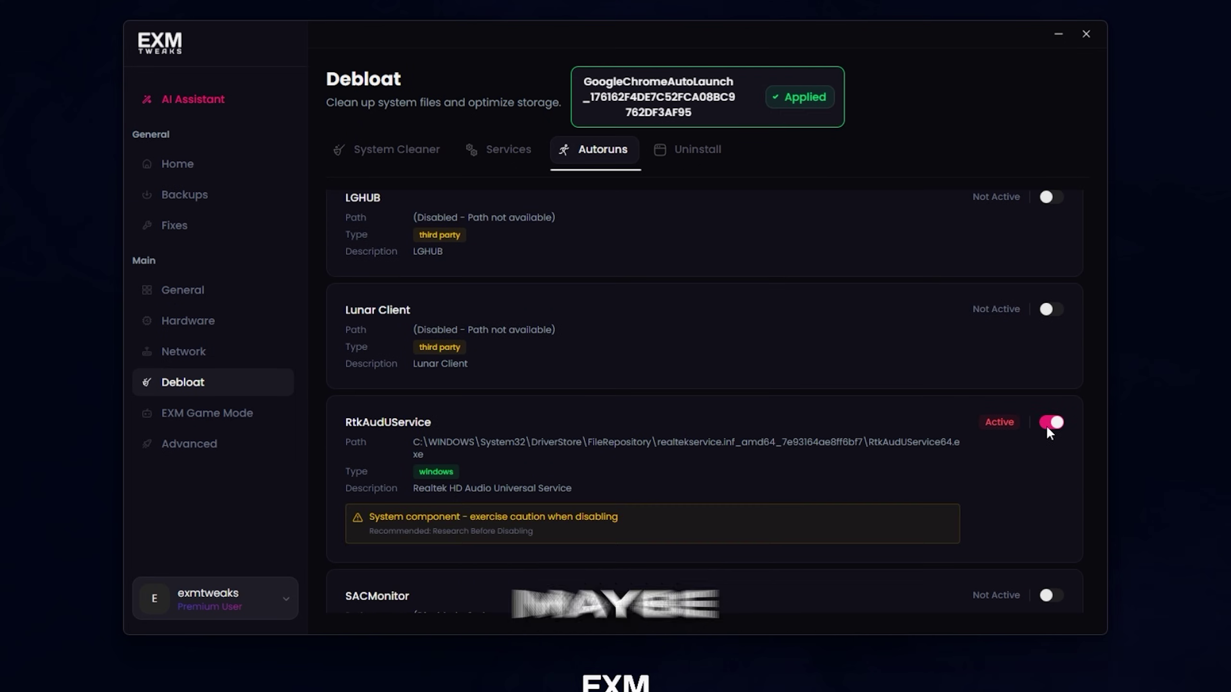
click(1050, 422)
scroll(992, 443, down, 5)
scroll(1042, 516, down, 2)
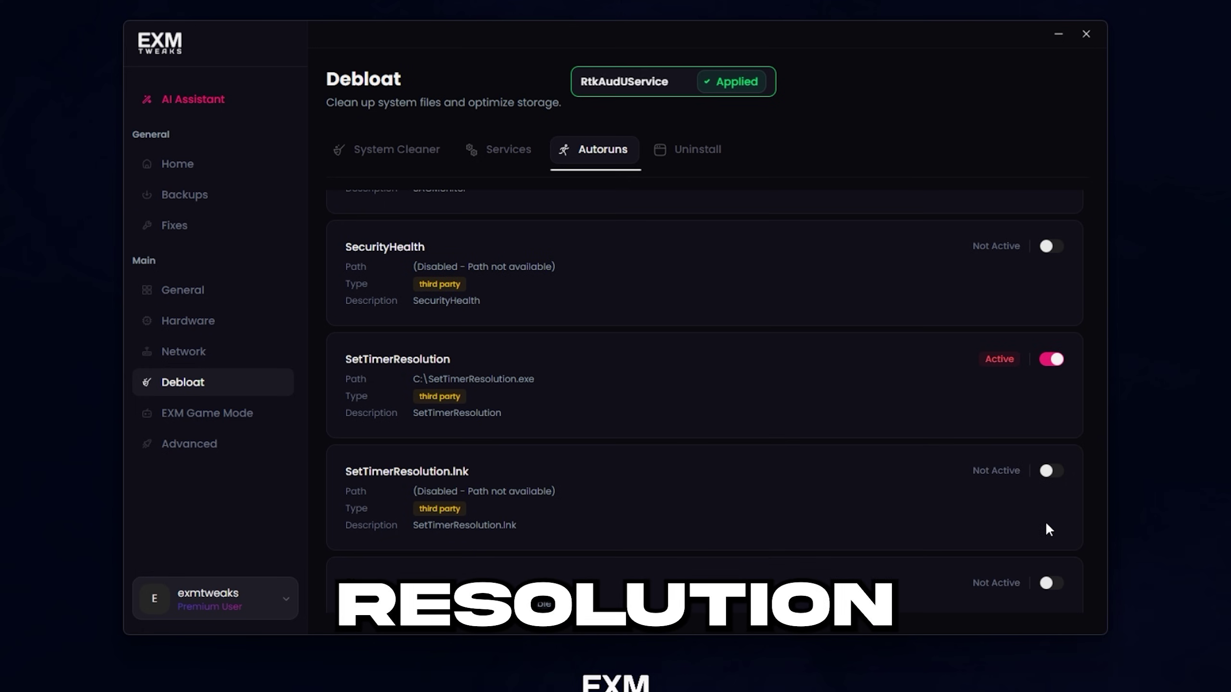
scroll(953, 533, up, 15)
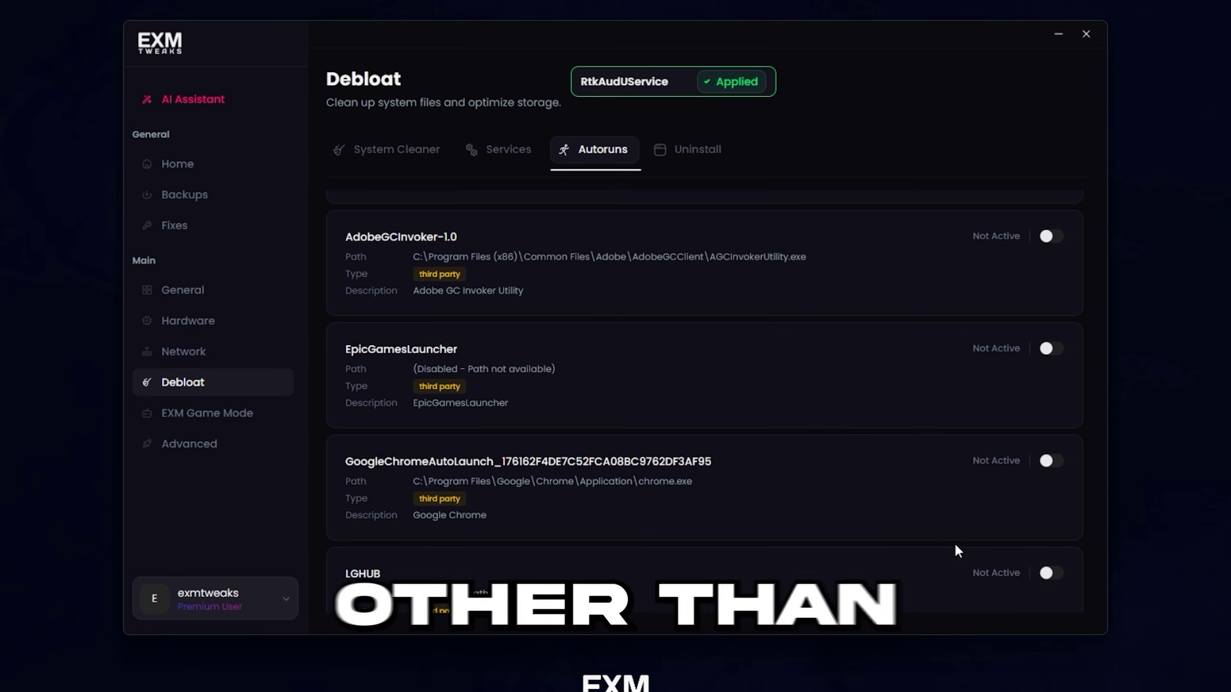
Uninstall the Microsoft Solitaire Collection and Maps apps through Debloat
click(720, 156)
scroll(621, 451, down, 3)
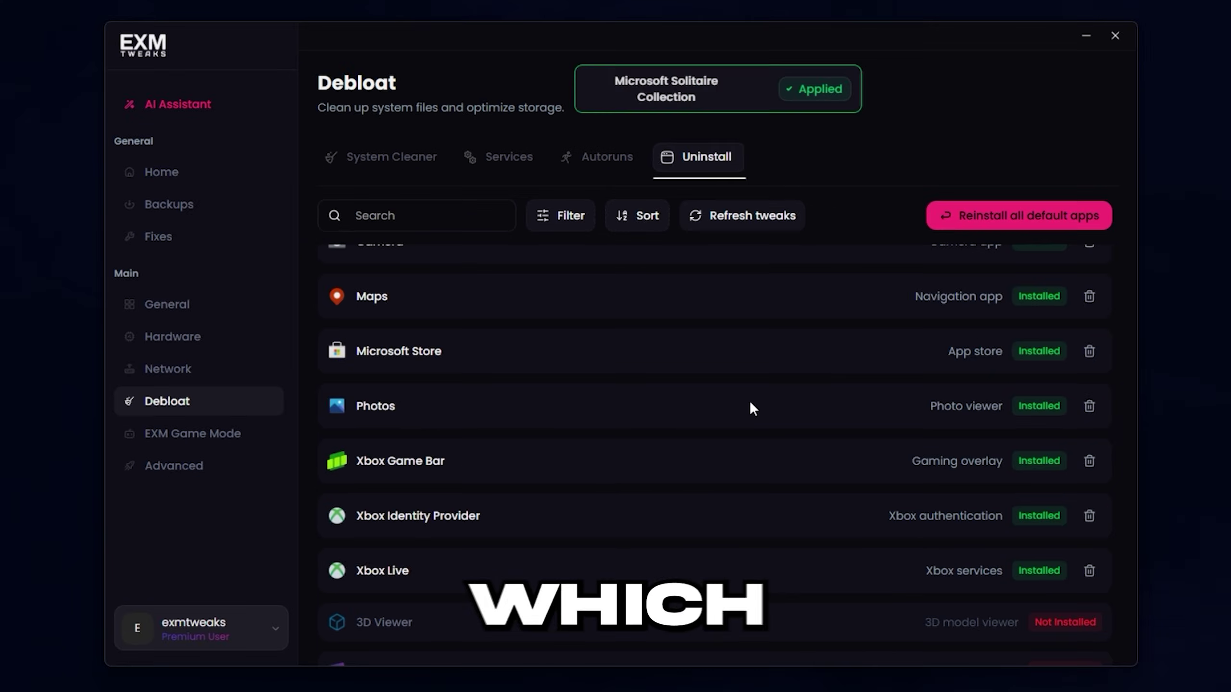
scroll(678, 388, up, 3)
click(1089, 376)
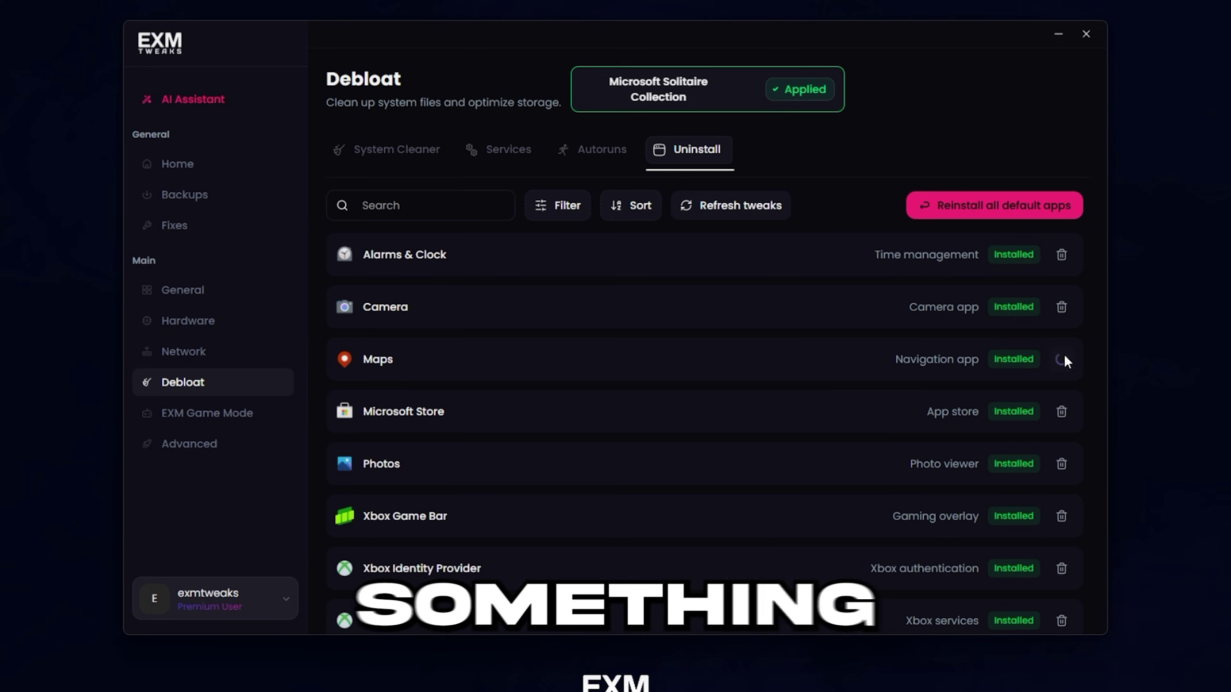
scroll(538, 339, down, 5)
scroll(530, 320, up, 5)
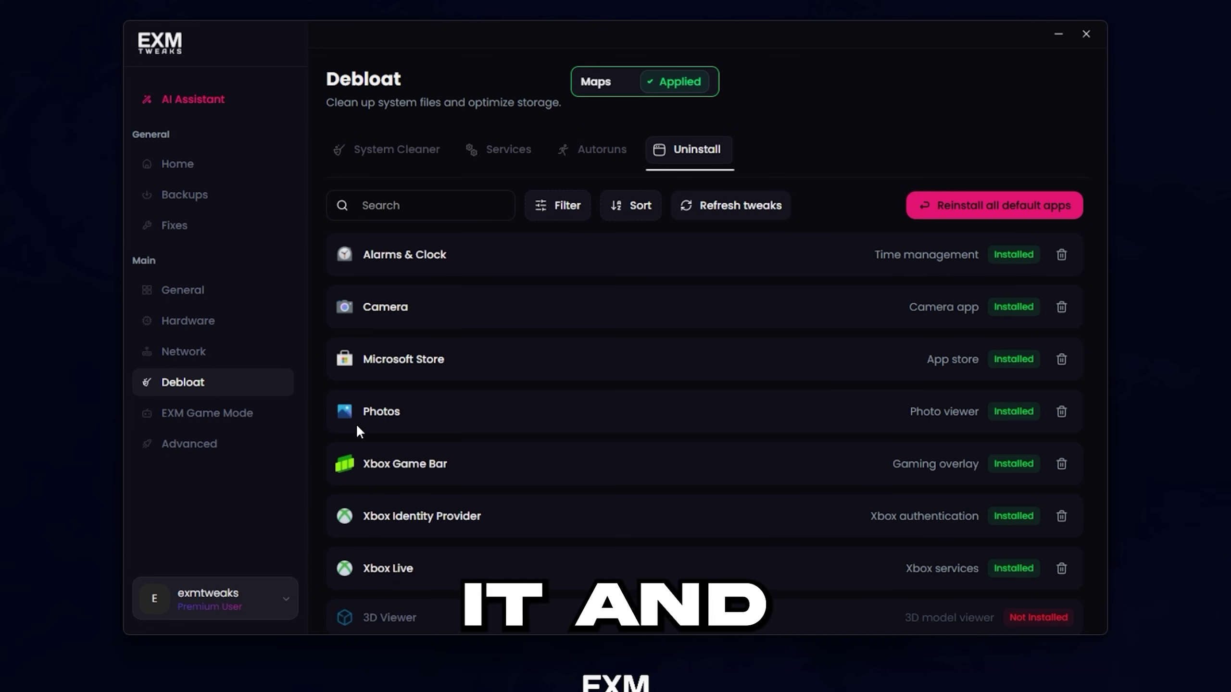
Enable Disable Platform Idle and Processor Idle Disable in the EXM Game Mode configuration, and activate Game Mode for Fortnite
click(251, 418)
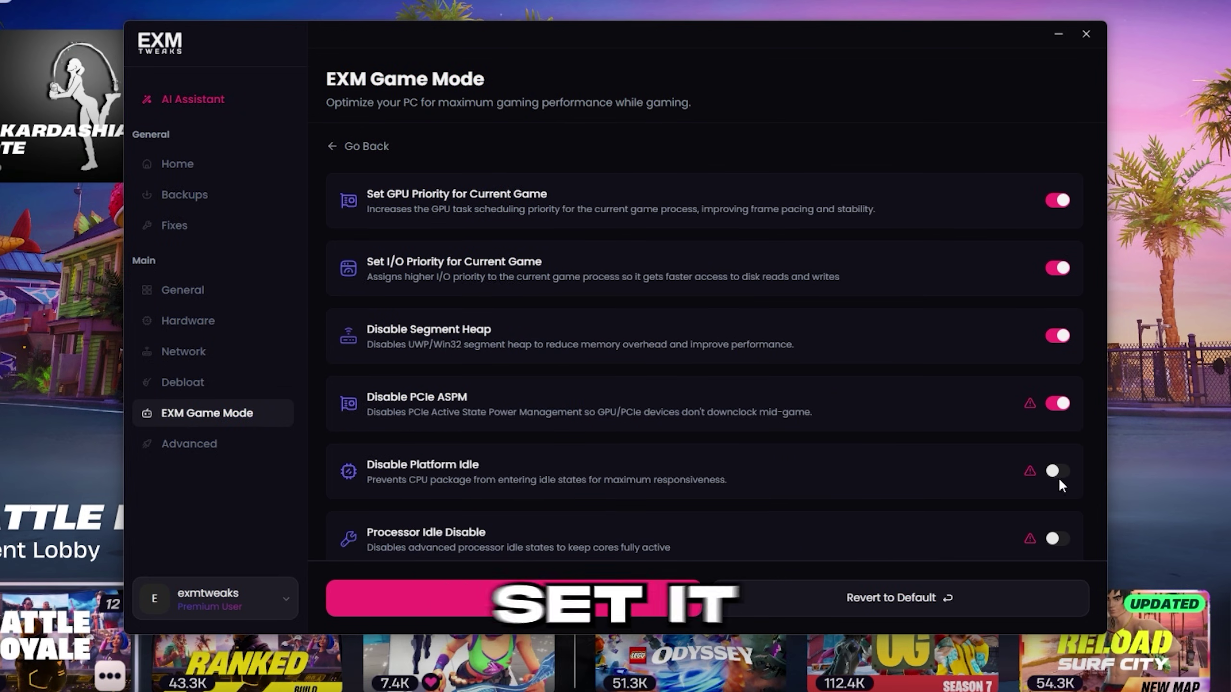
click(1057, 473)
scroll(1042, 436, down, 1)
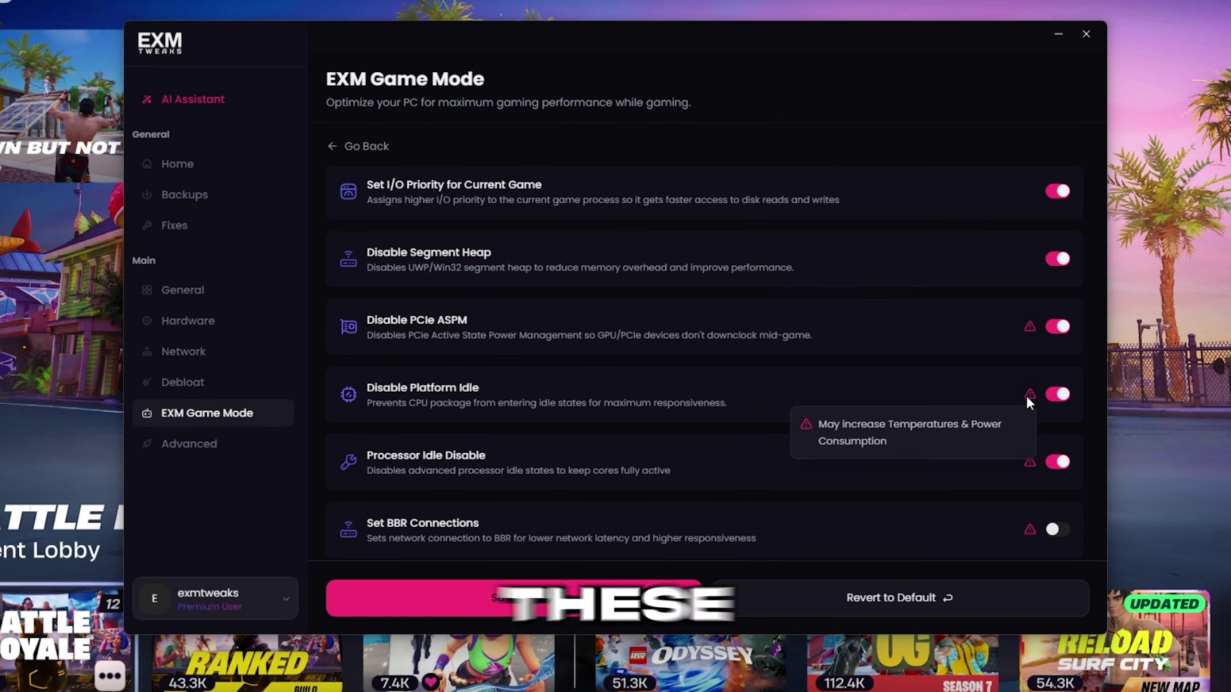
click(1057, 461)
mouse_move(1029, 528)
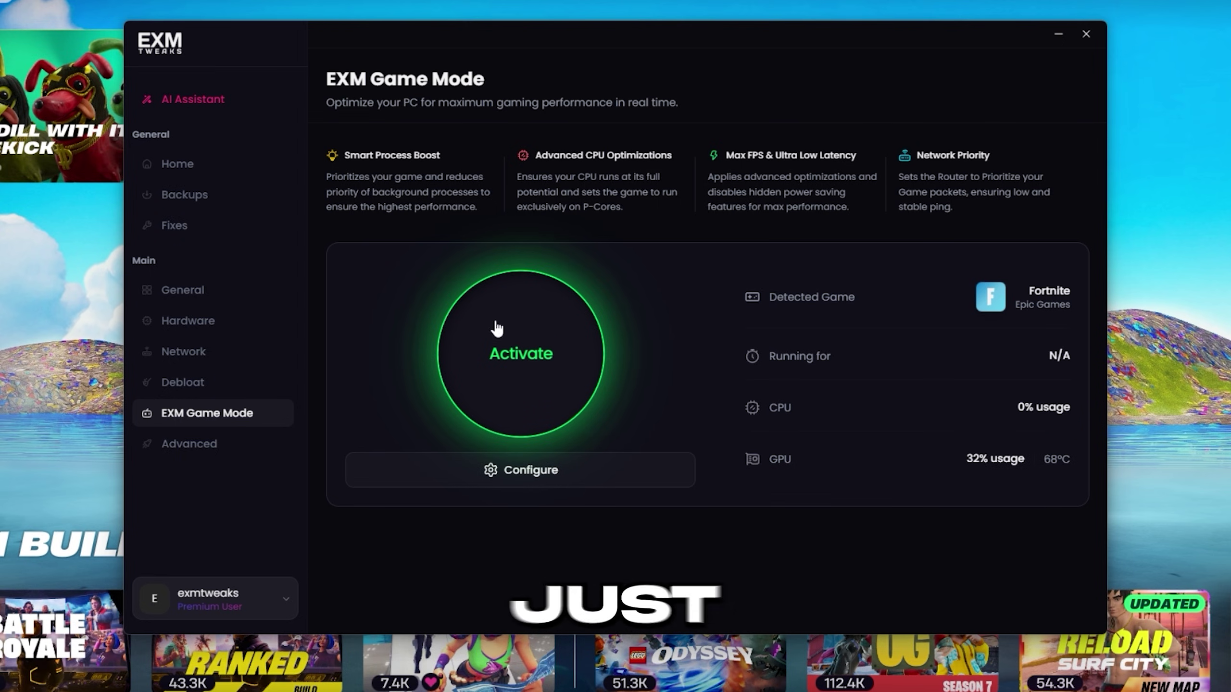
click(497, 329)
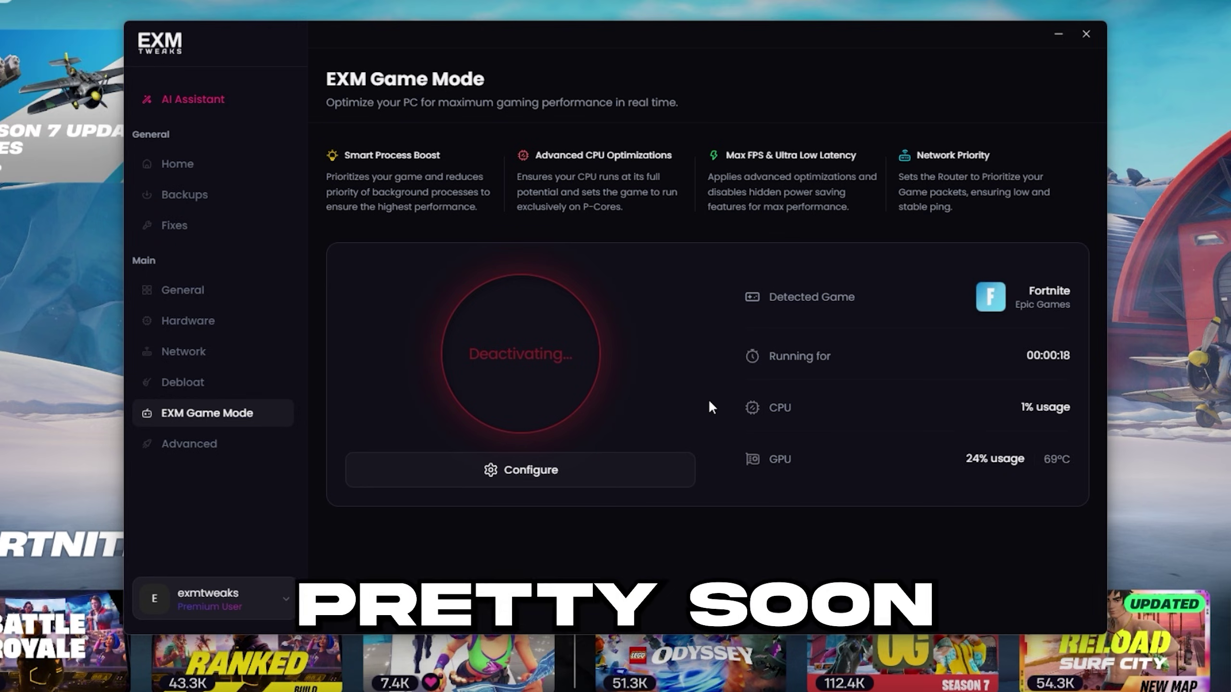
Enable the Disable High Precision Event Timer tweak among the Advanced device tweaks
click(190, 447)
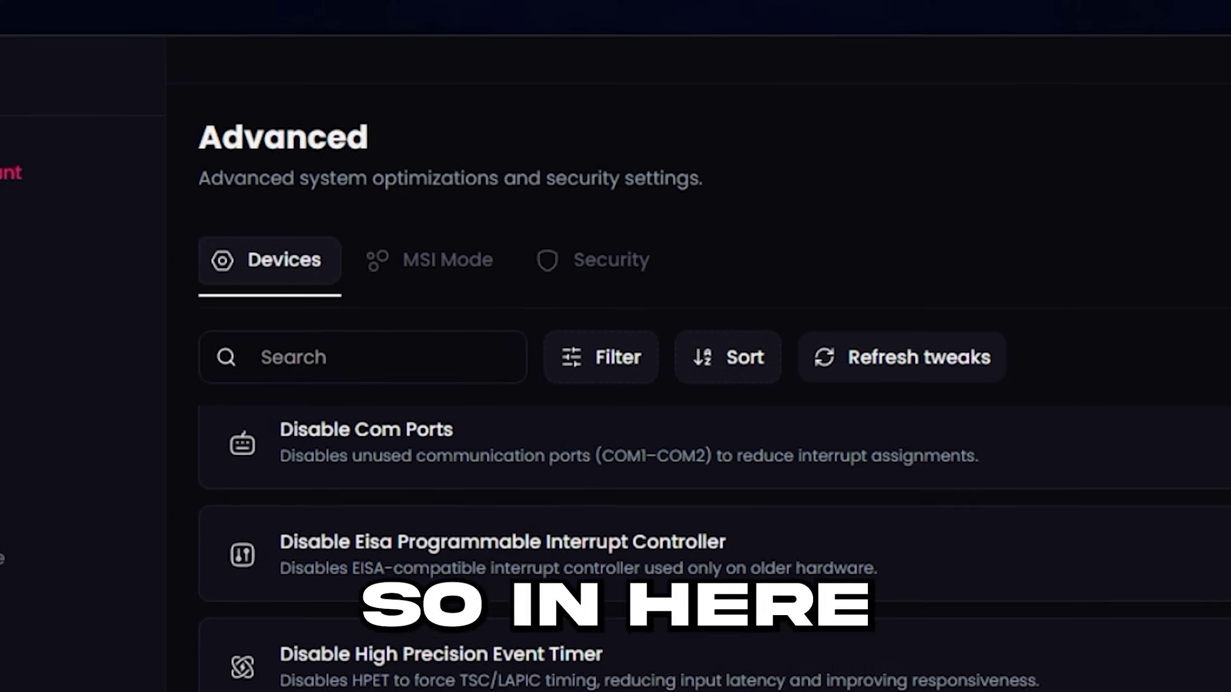
scroll(727, 485, down, 2)
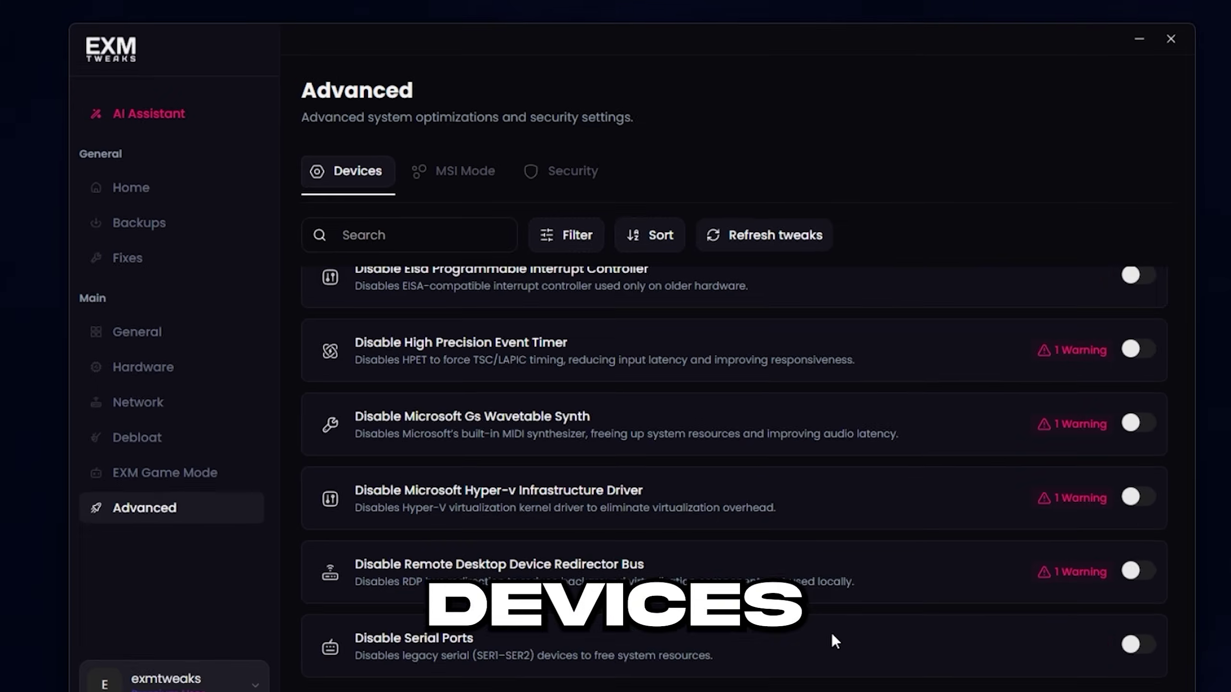
scroll(827, 540, up, 2)
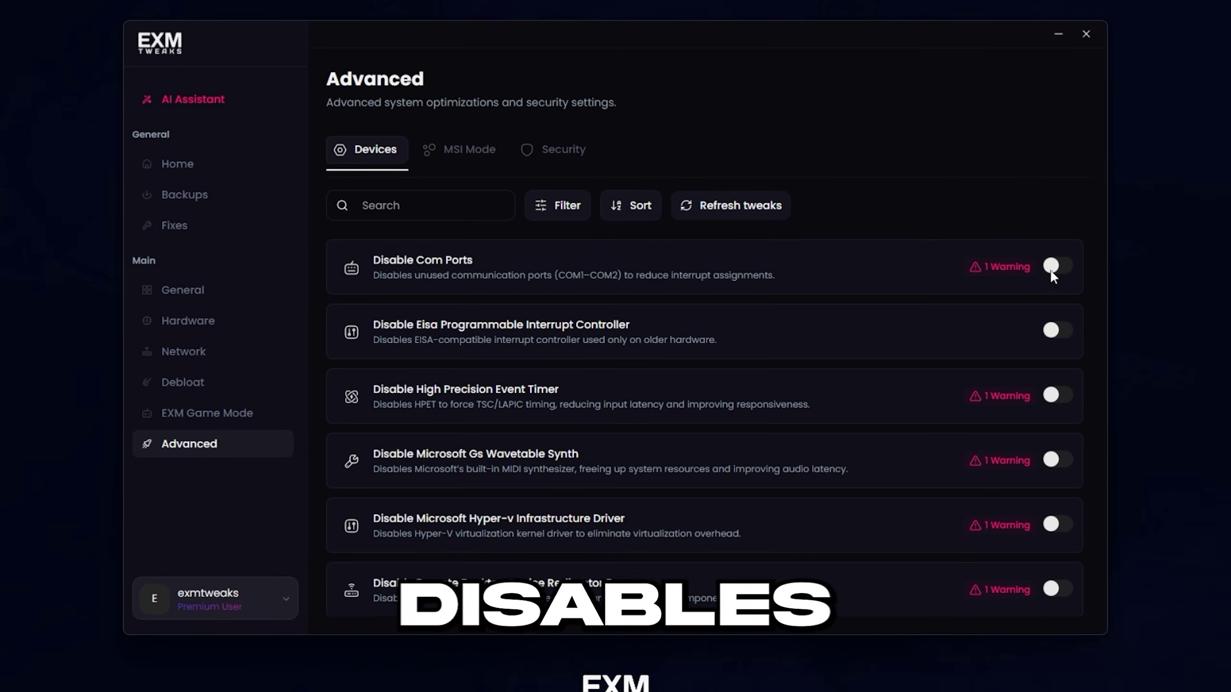
scroll(756, 407, down, 1)
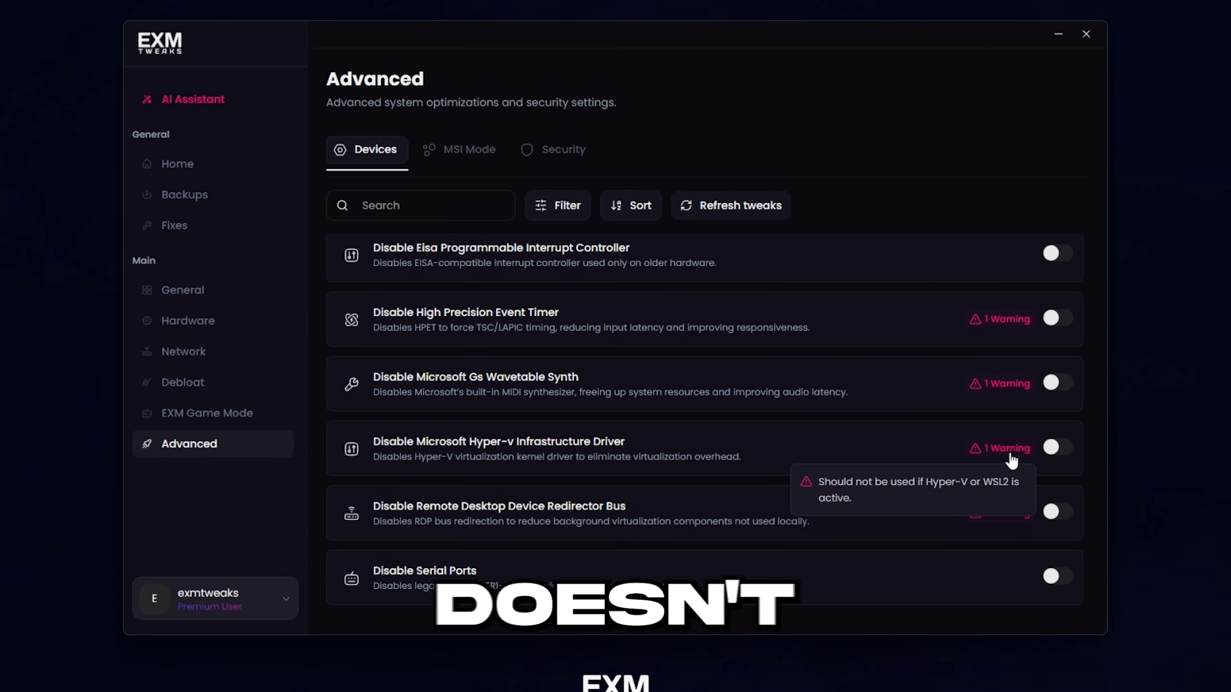
scroll(1018, 437, up, 1)
click(1057, 395)
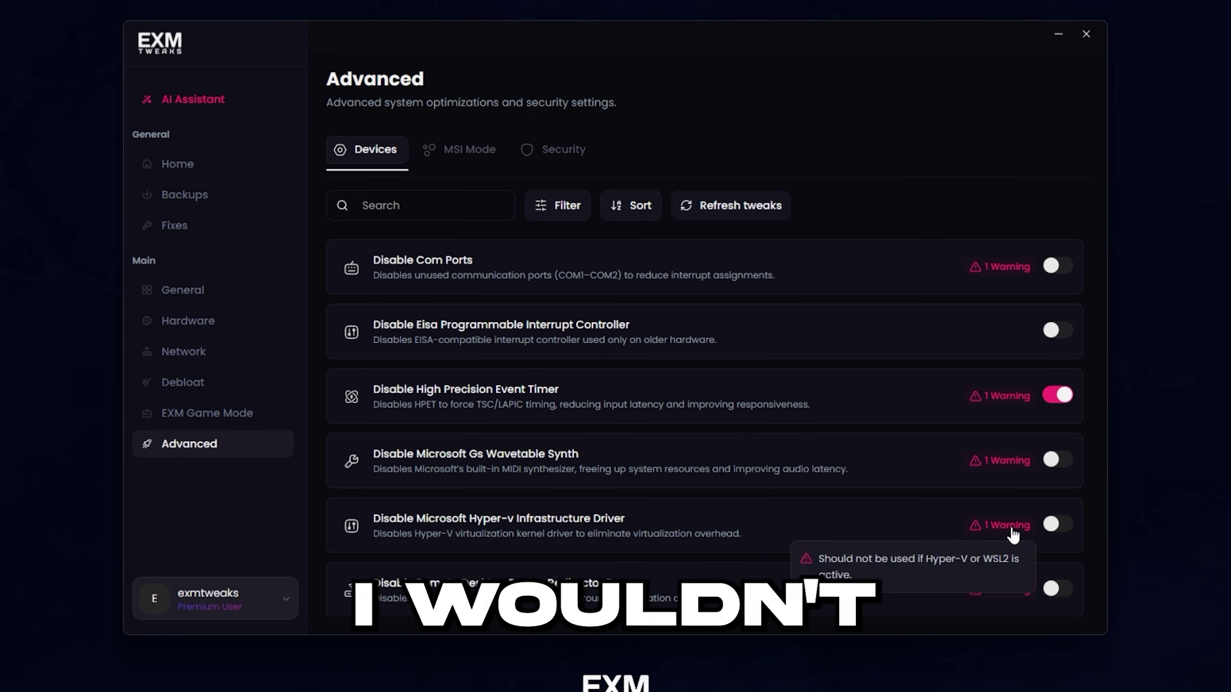
Enable MSI Mode for the GPU and the High Definition Audio Controllers in the Advanced settings
click(459, 150)
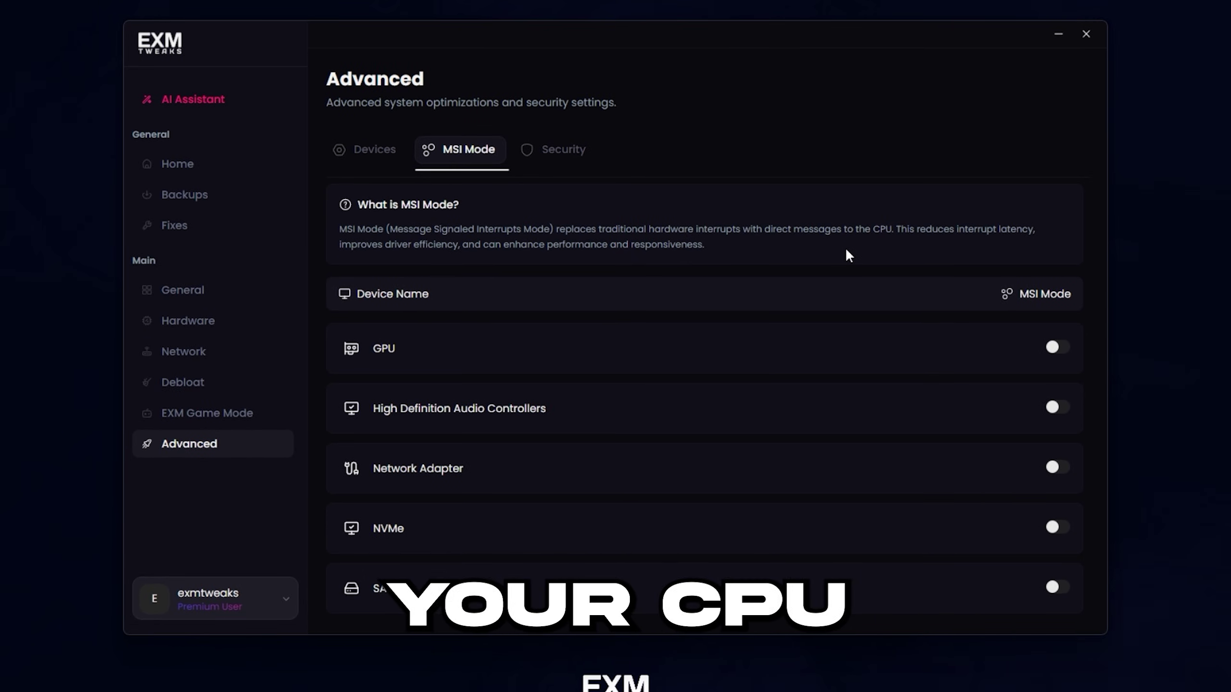
click(1057, 347)
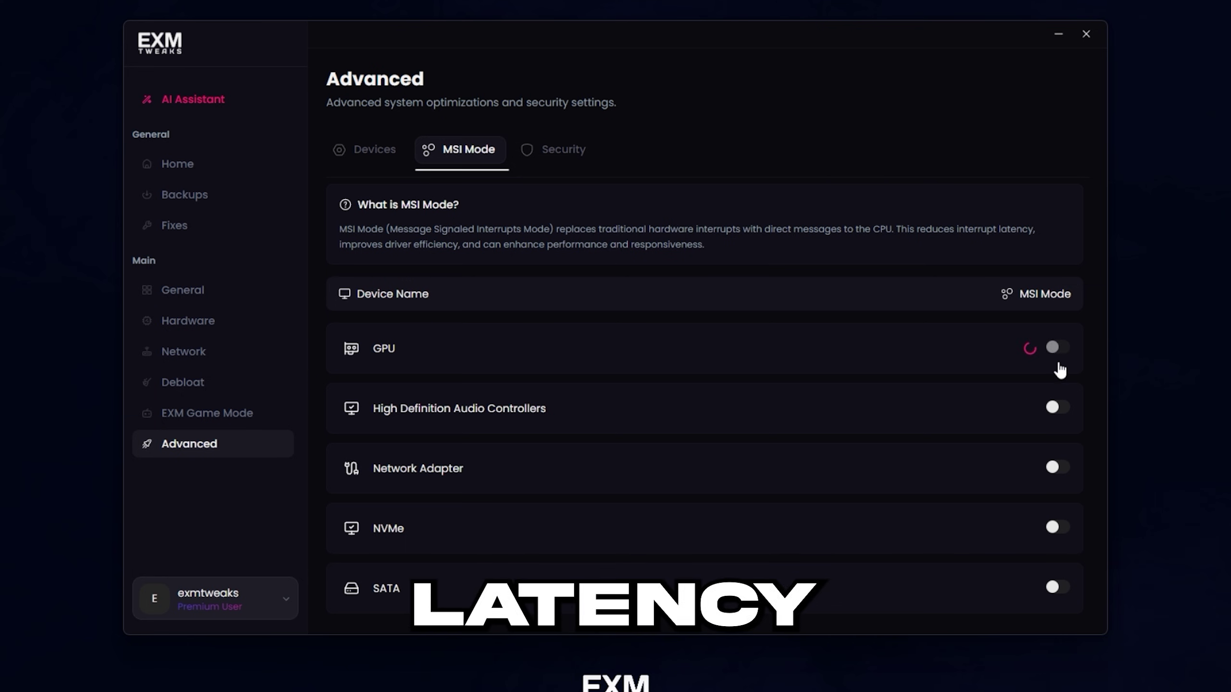
click(1056, 407)
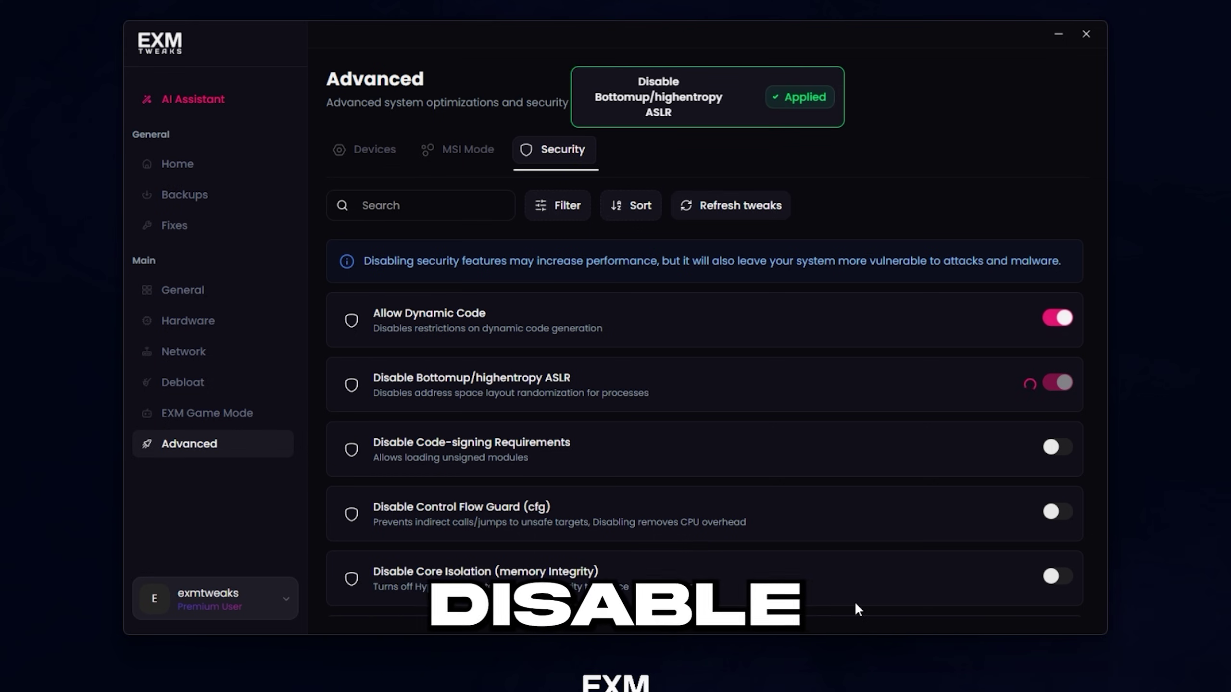
Review the remaining Advanced security tweaks and the NVIDIA GPU tweaks offered under Hardware
scroll(794, 363, down, 6)
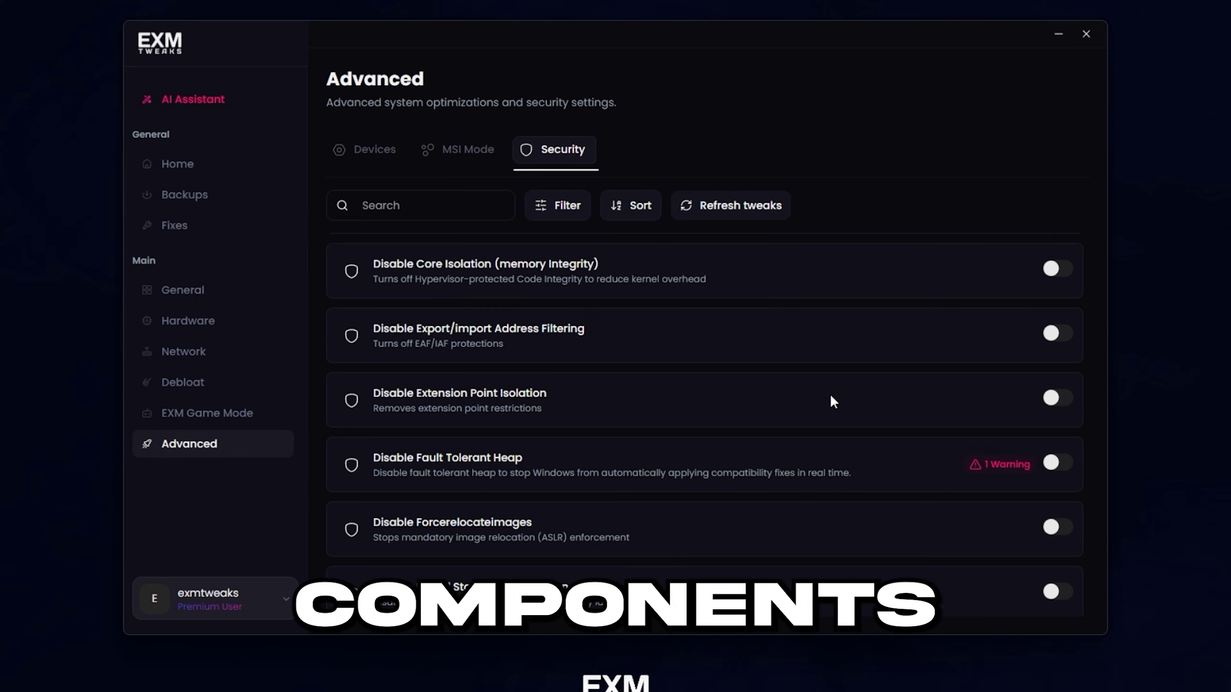
scroll(830, 393, down, 6)
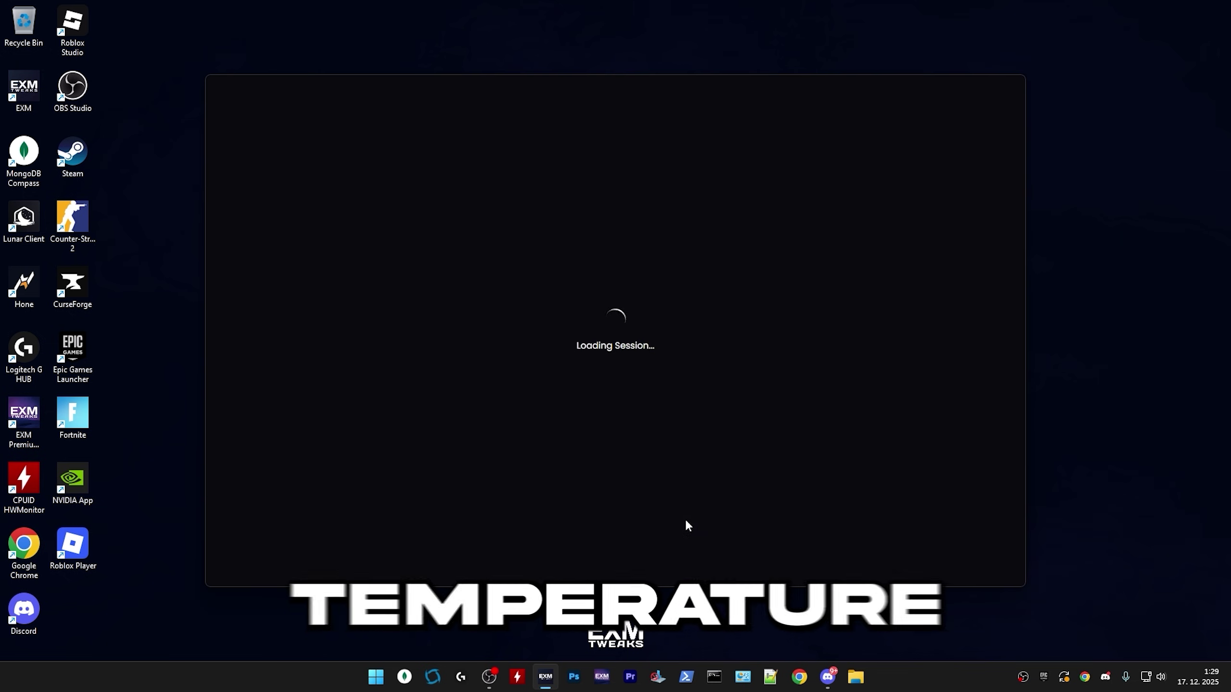
click(283, 329)
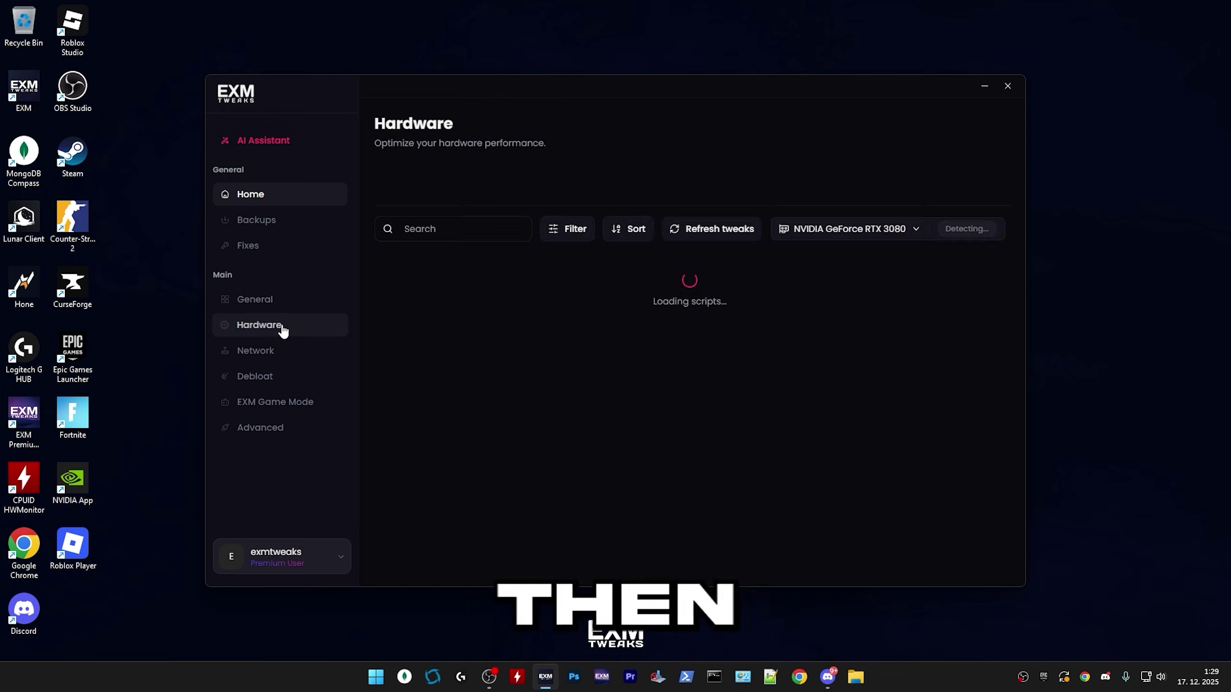
scroll(647, 369, down, 15)
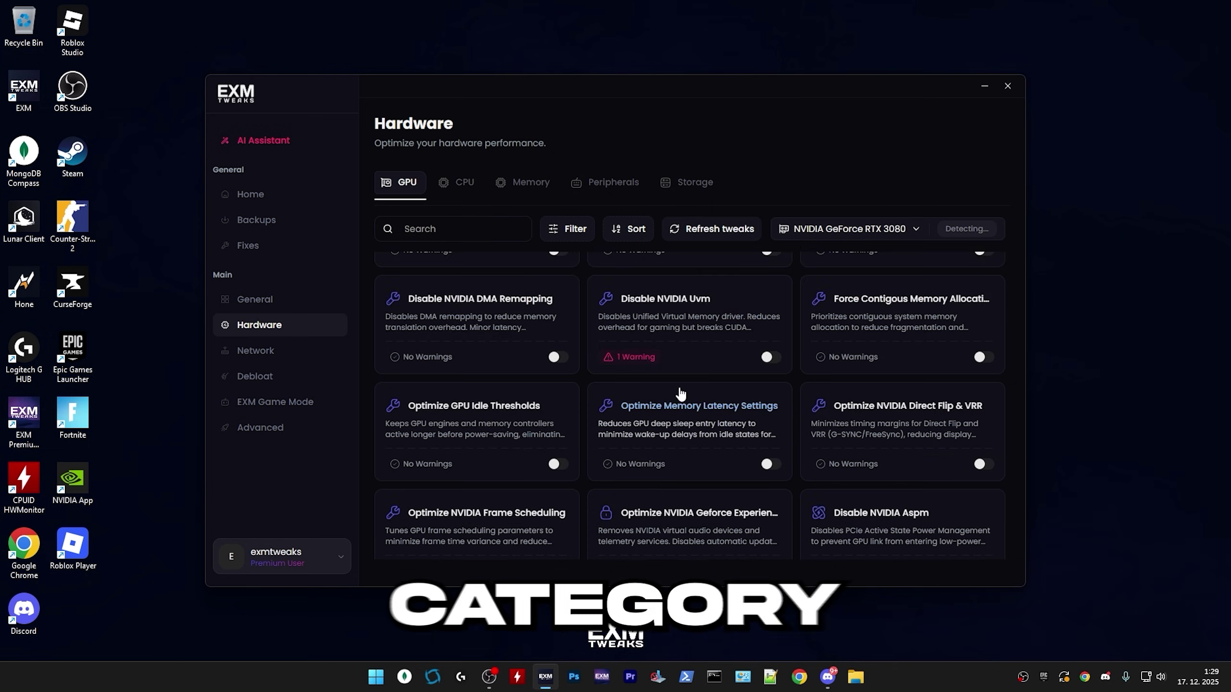
scroll(651, 386, down, 10)
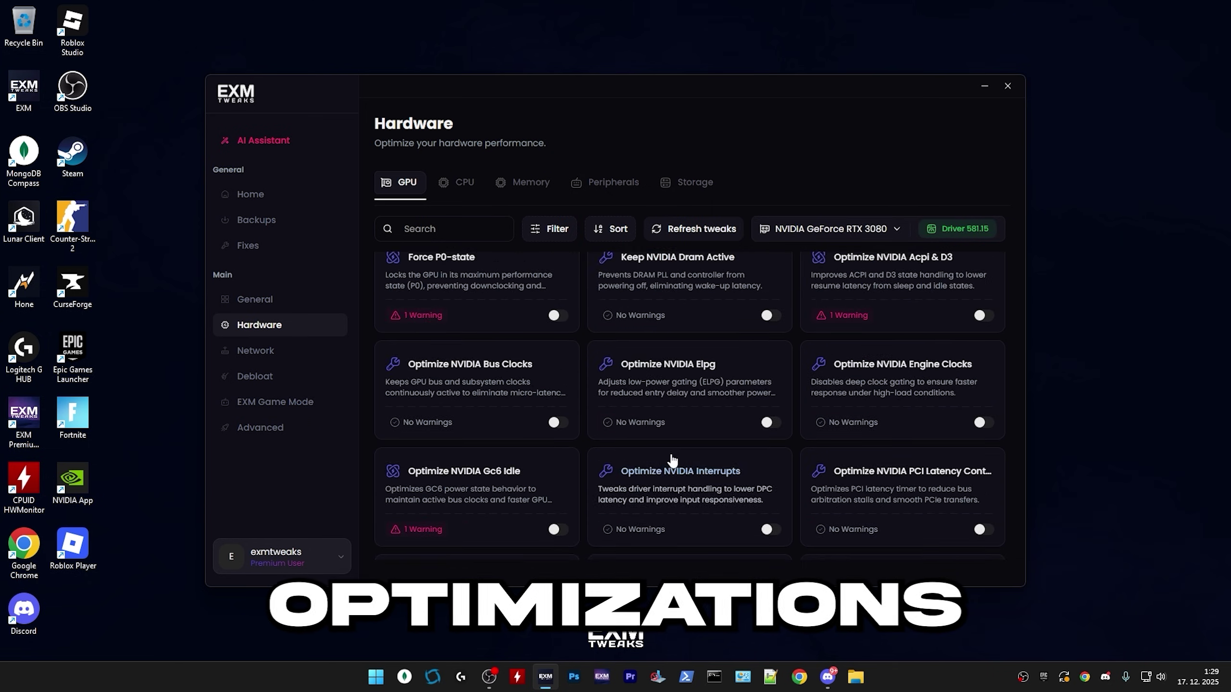
scroll(519, 452, up, 20)
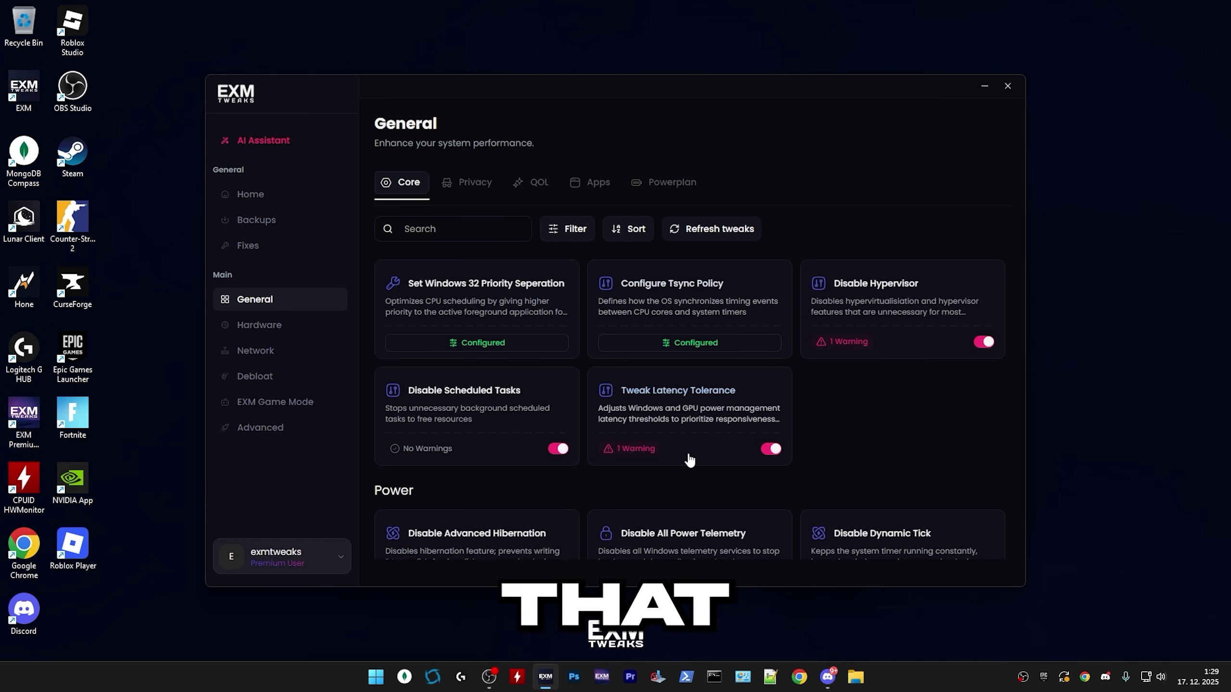
Read the warning on Tweak Latency Tolerance in General's Core tweaks and turn that tweak off
mouse_move(629, 456)
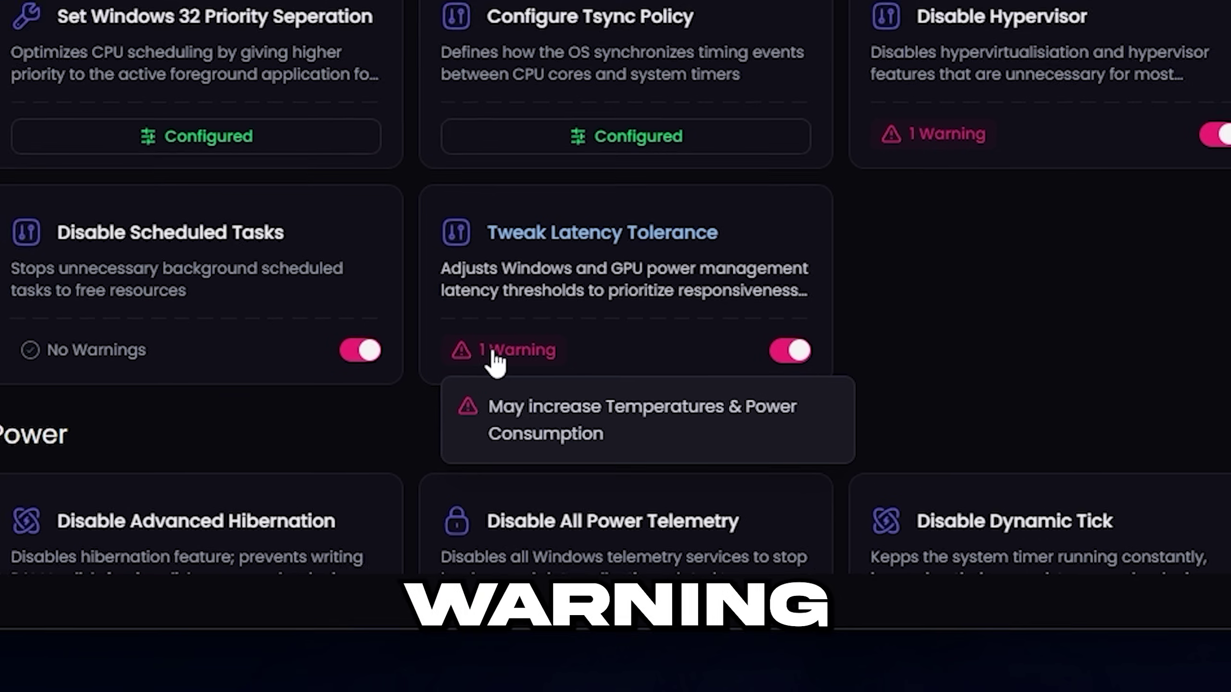
click(789, 350)
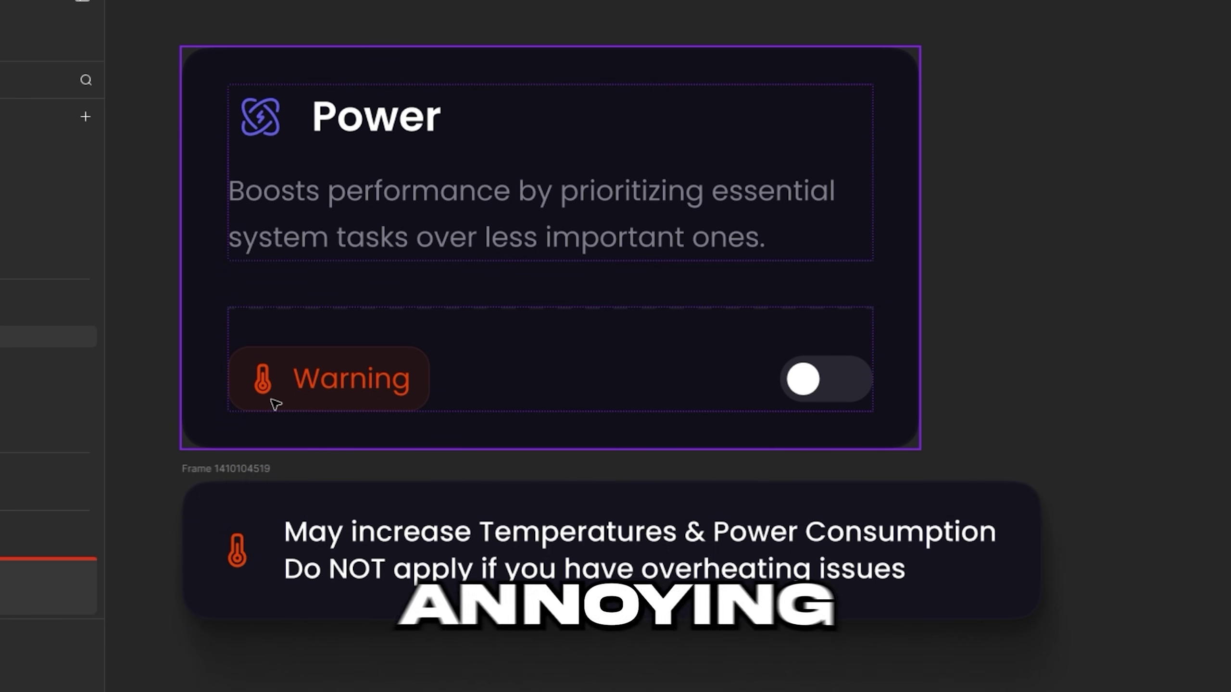
click(305, 374)
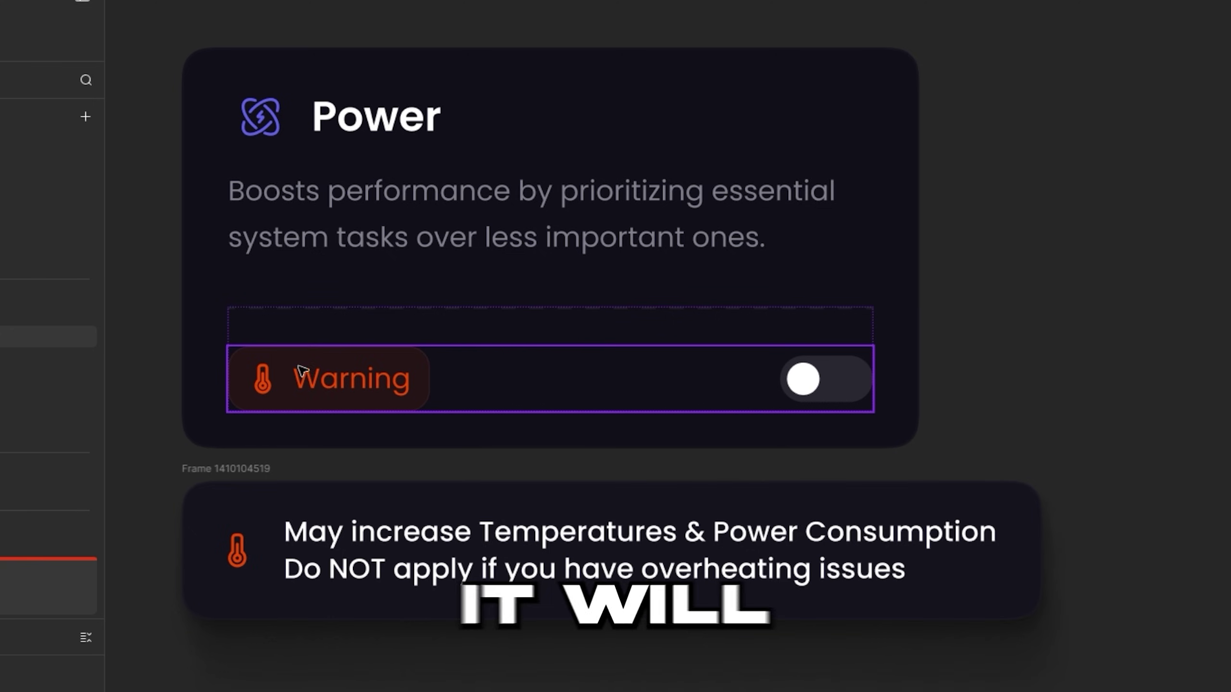
click(310, 374)
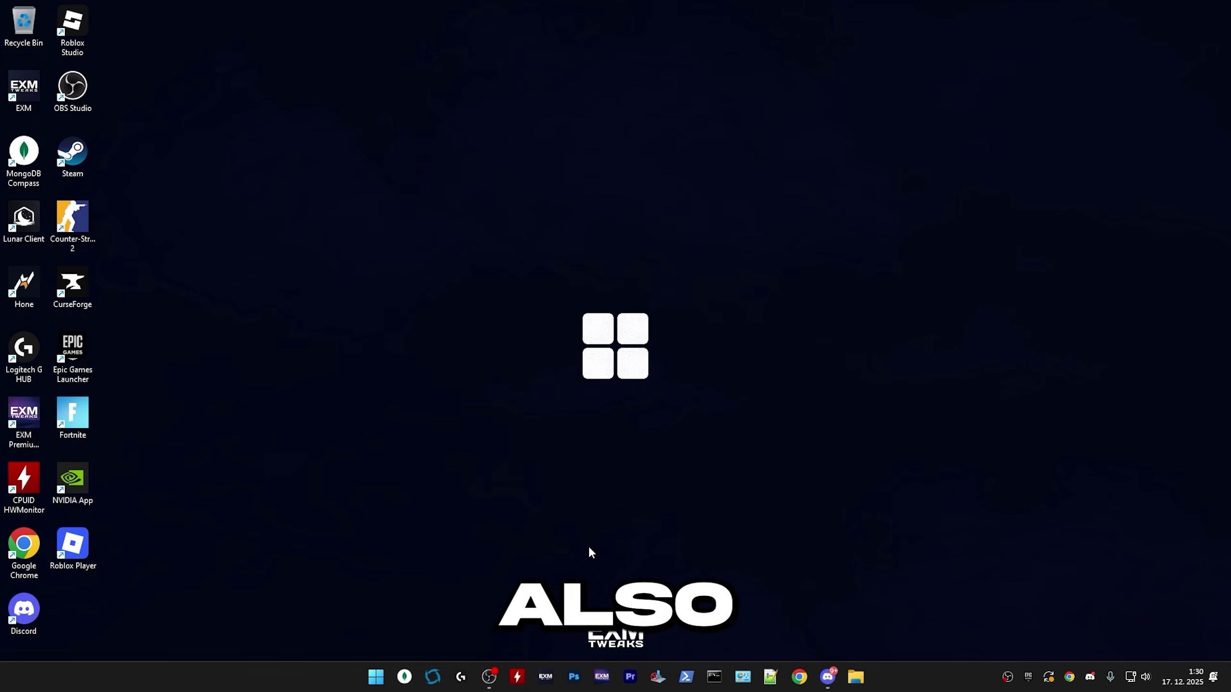
Switch to Chrome, open the Reviews page of exmtweaks.com and read through the user reviews
click(799, 677)
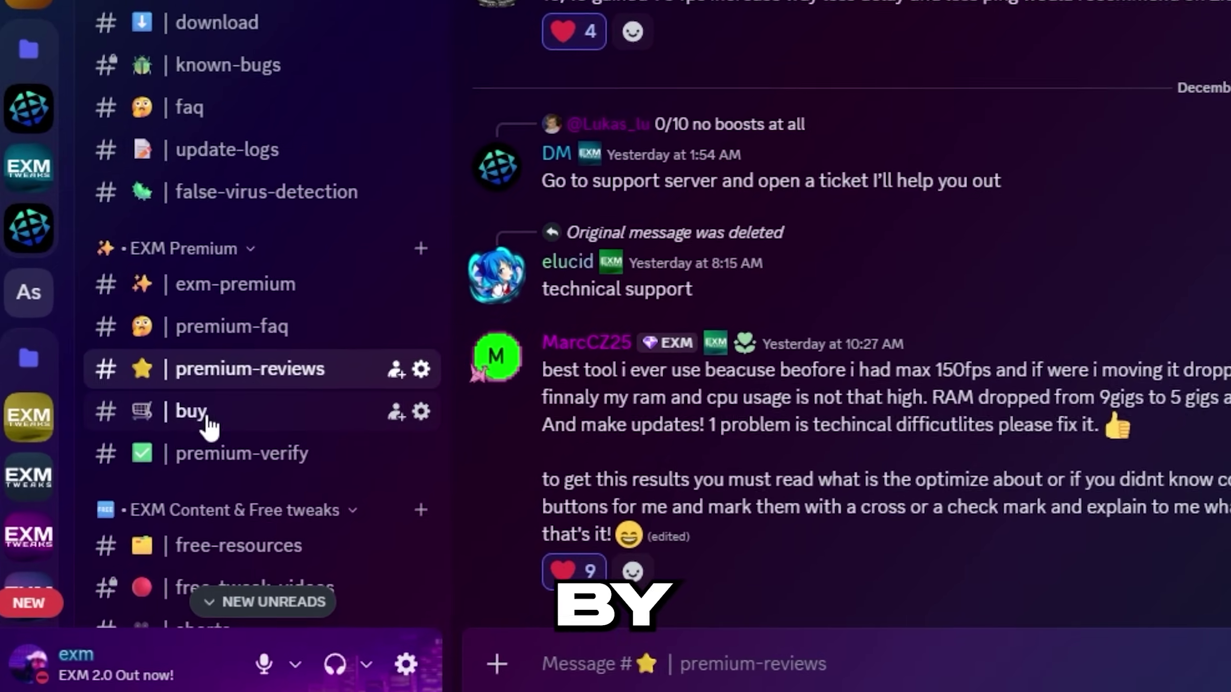
click(145, 529)
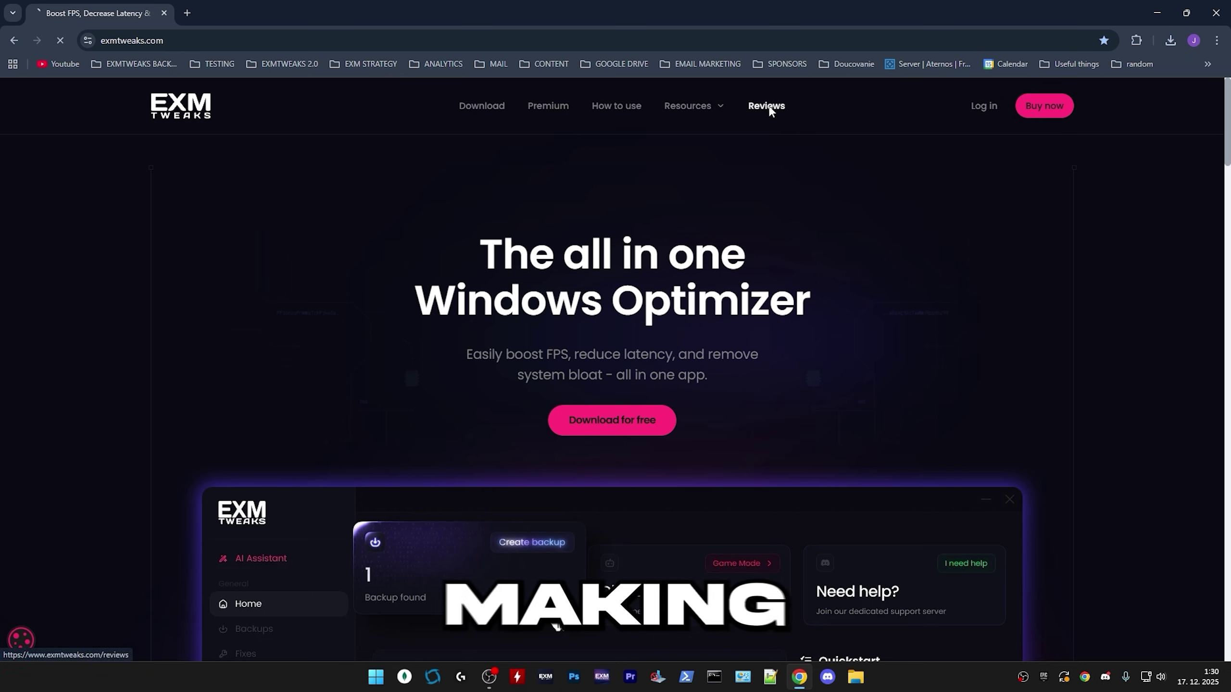
click(770, 106)
scroll(565, 381, down, 3)
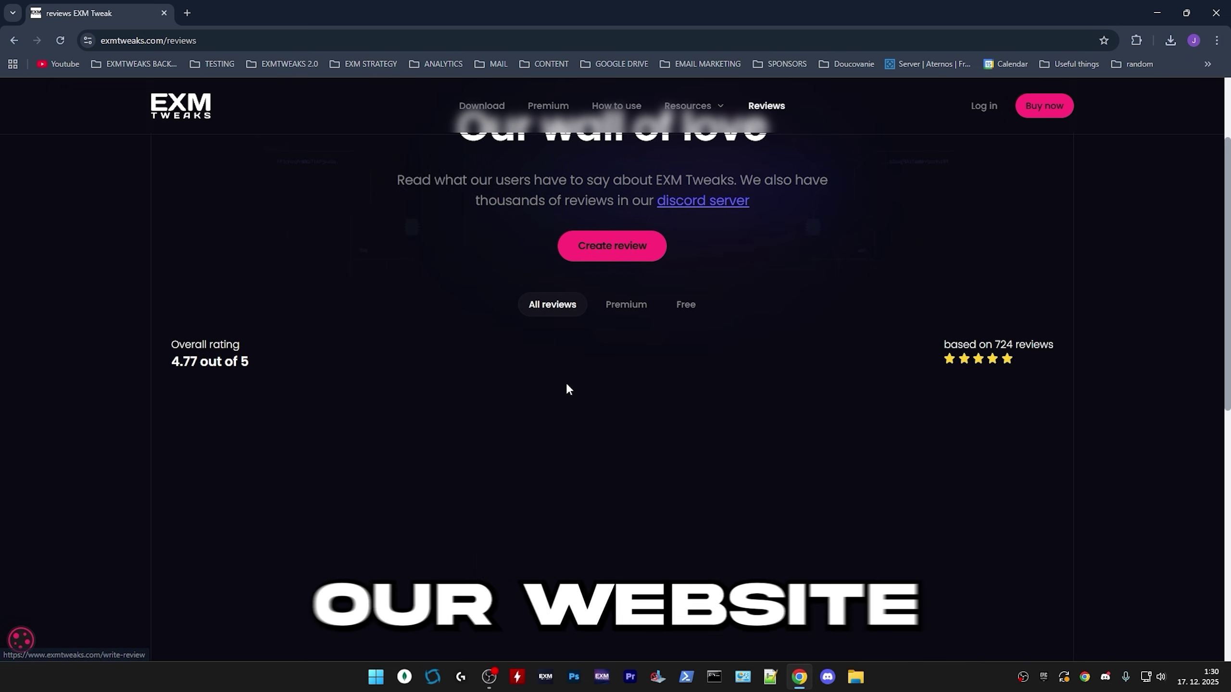
scroll(567, 385, down, 3)
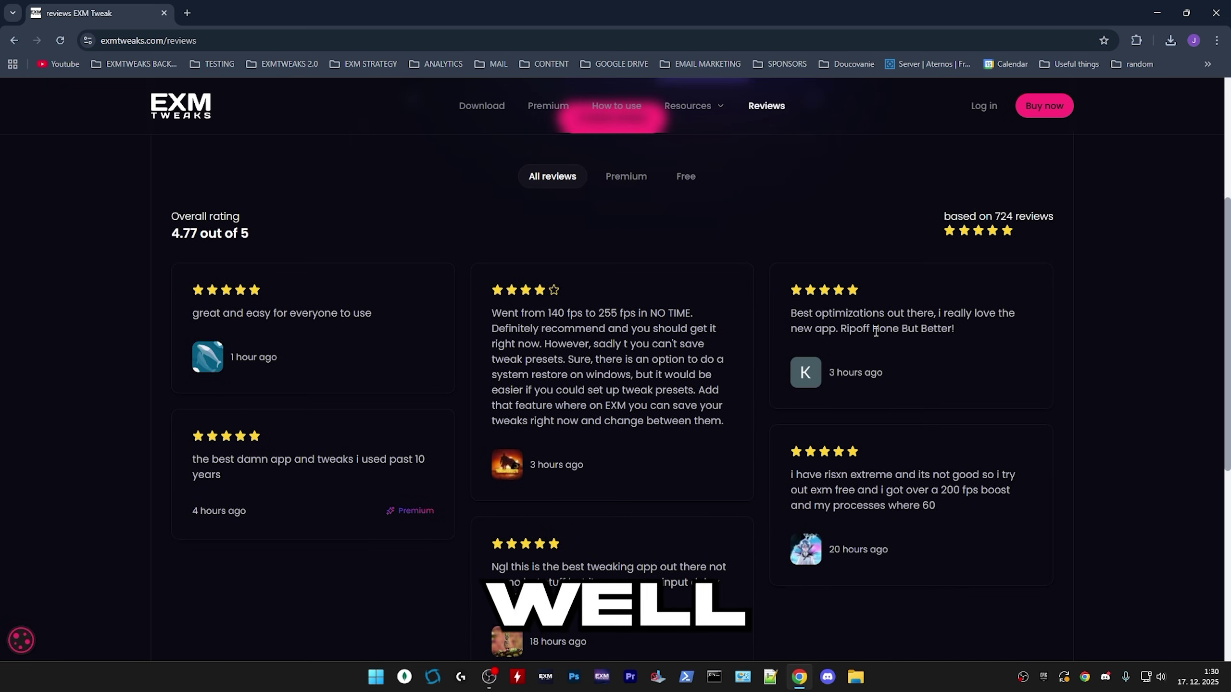